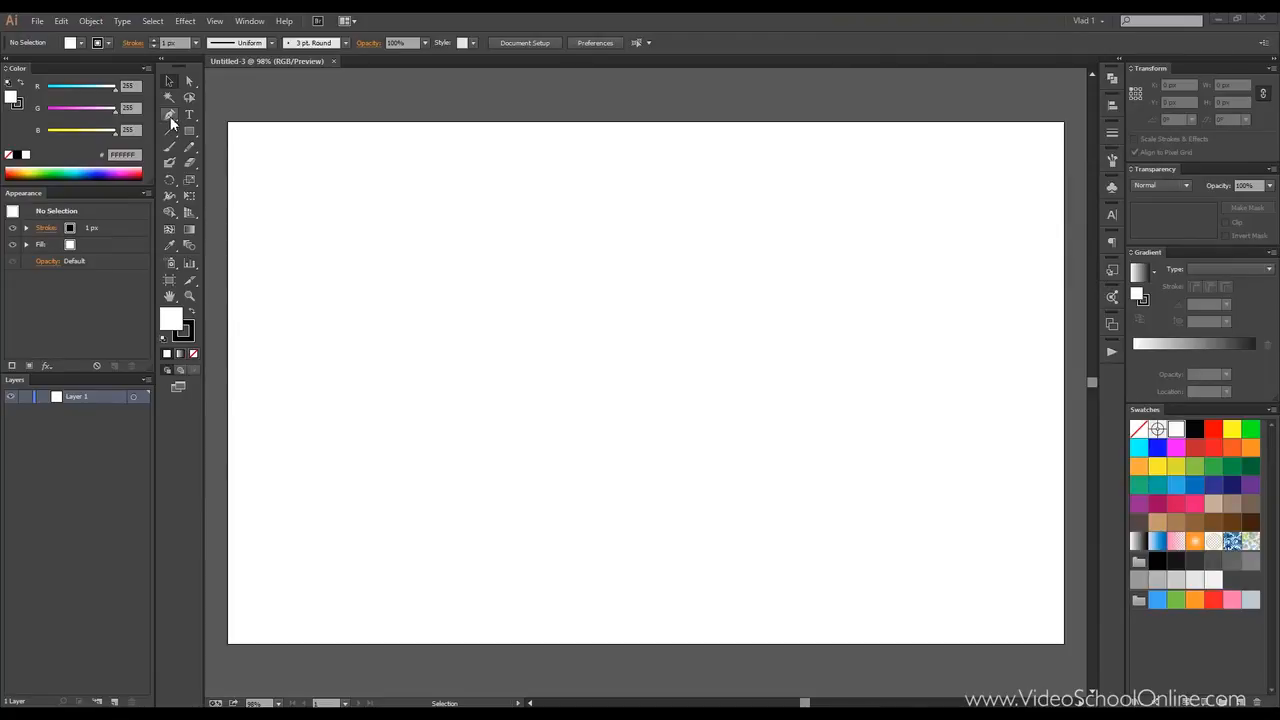
# - Draw a closed rectangle of about 521 × 353 px from straight segments with the Pen tool
pyautogui.click(170, 116)
pyautogui.click(356, 228)
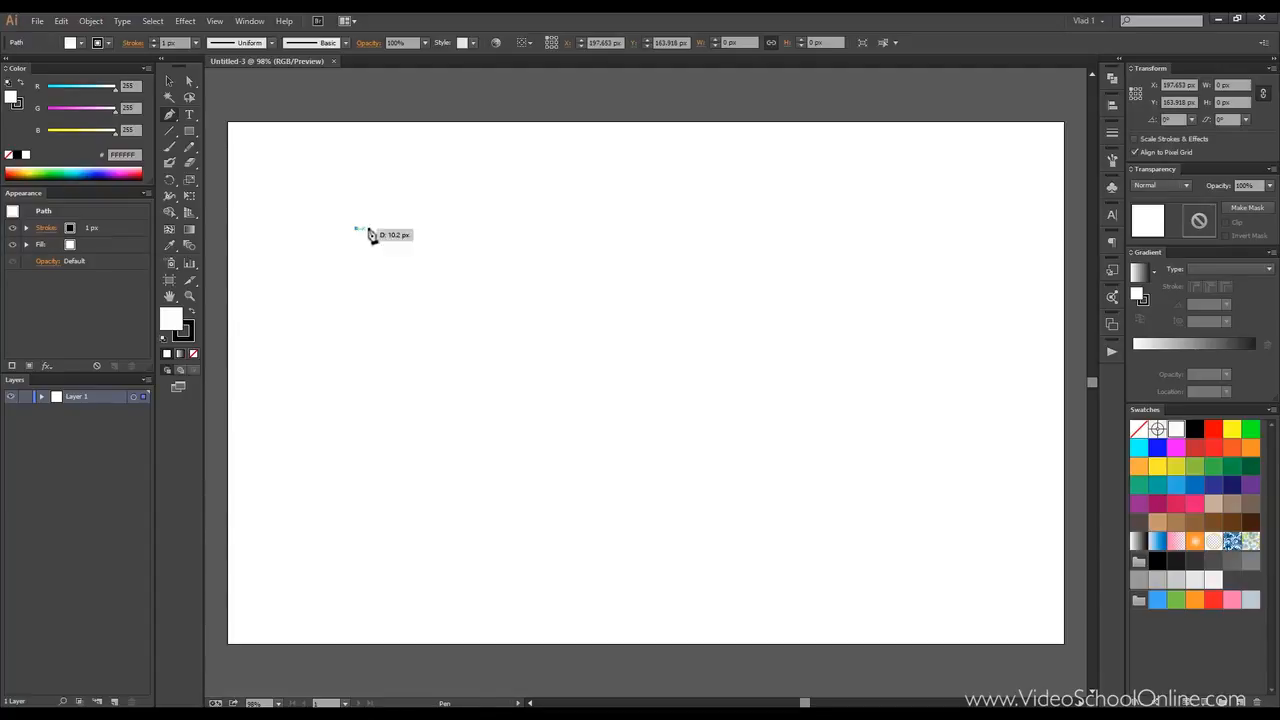
pyautogui.click(697, 228)
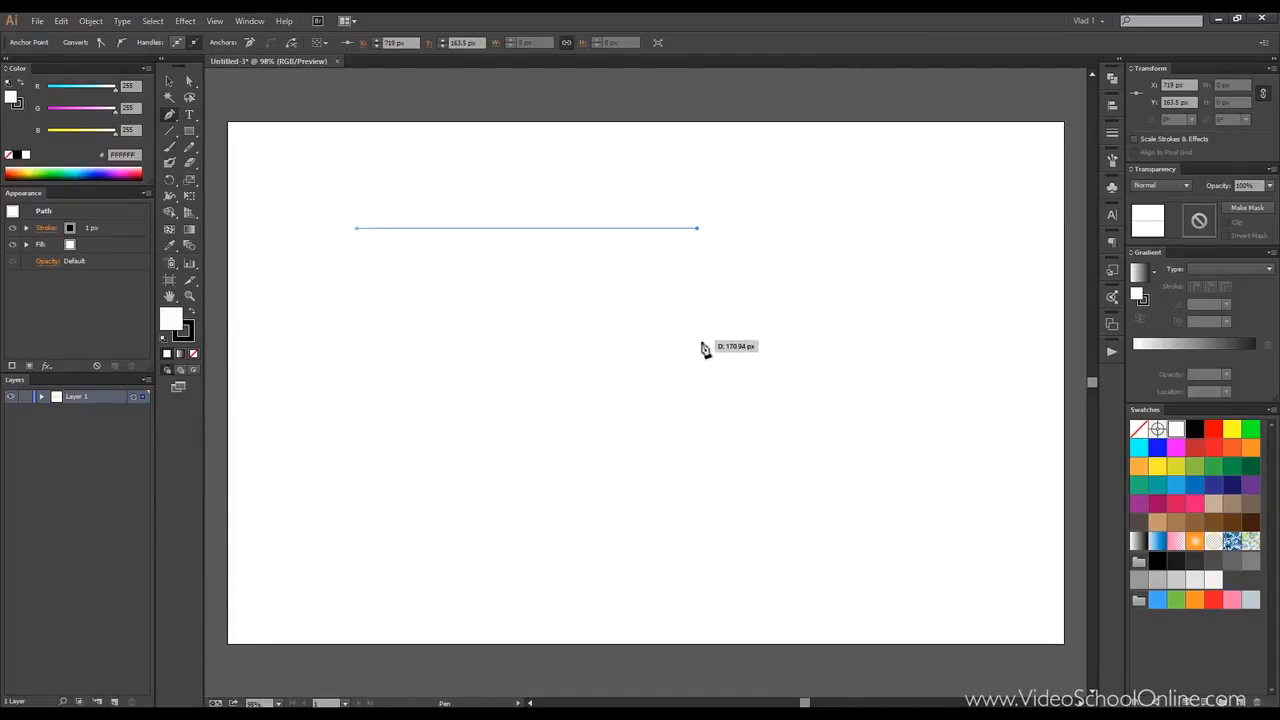
pyautogui.click(697, 460)
pyautogui.moveTo(527, 468); pyautogui.dragTo(487, 462)
pyautogui.hotkey('ctrl', 'z')
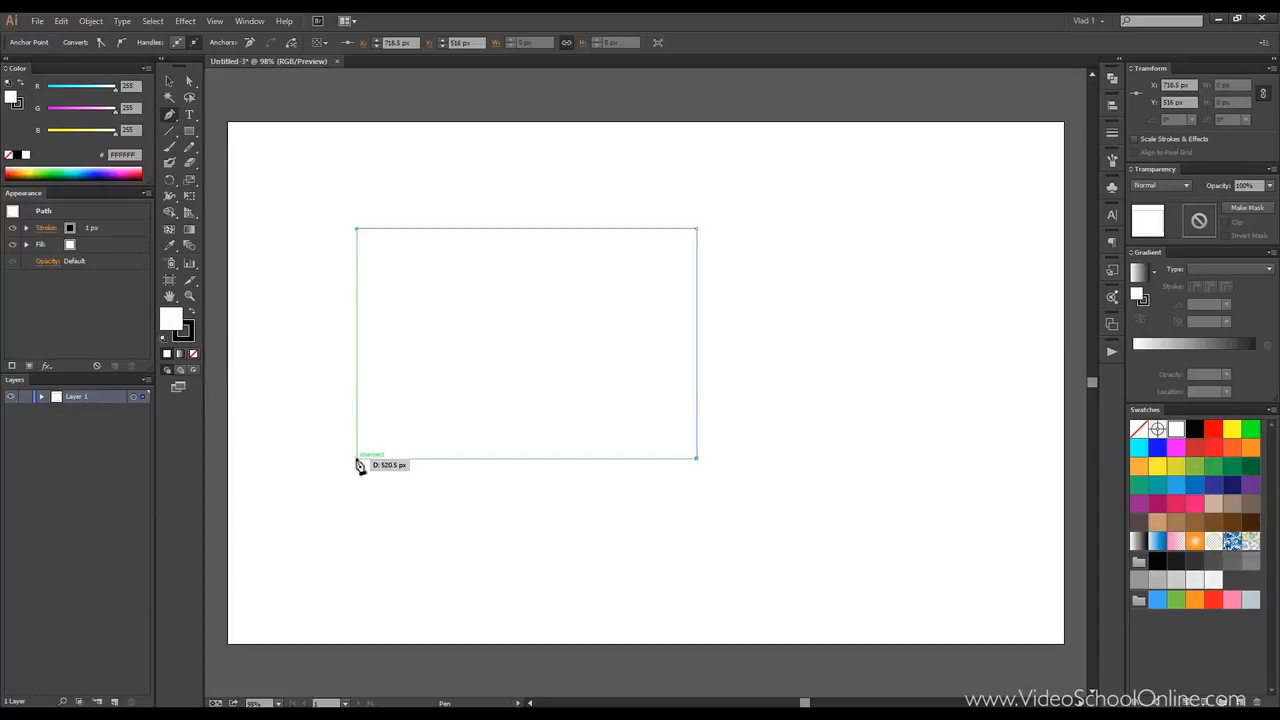
pyautogui.click(357, 460)
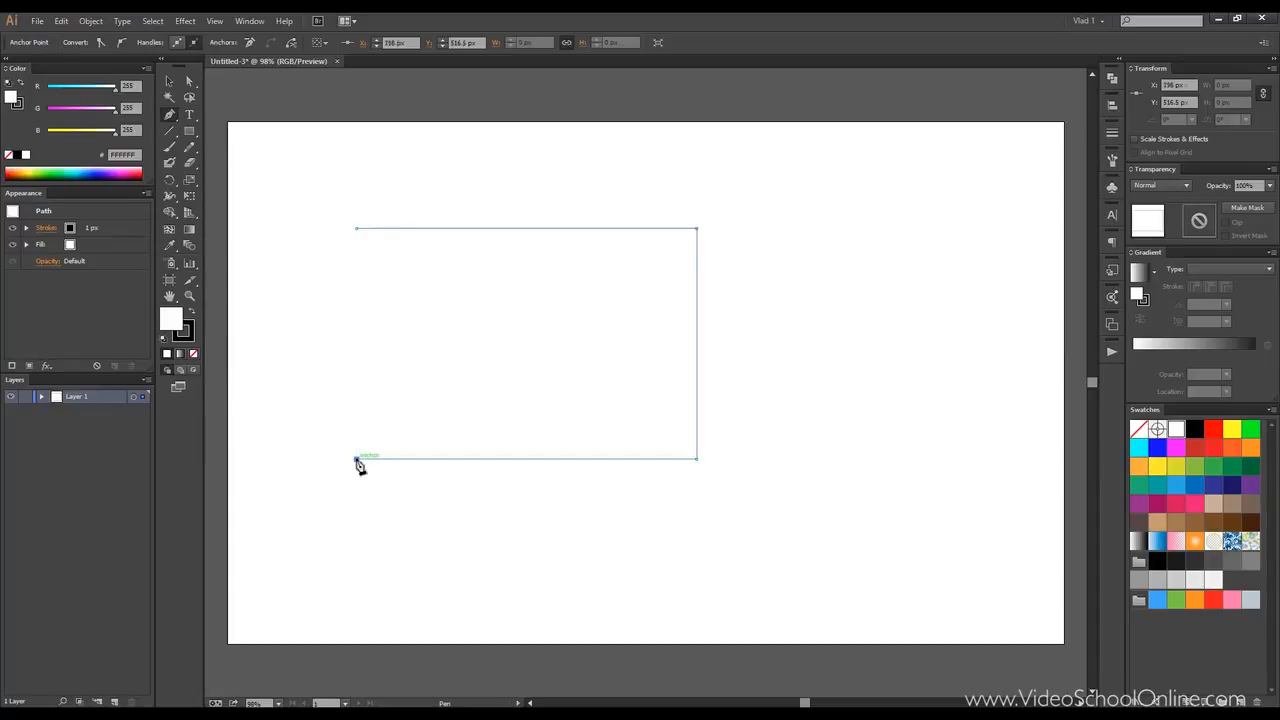
pyautogui.click(357, 230)
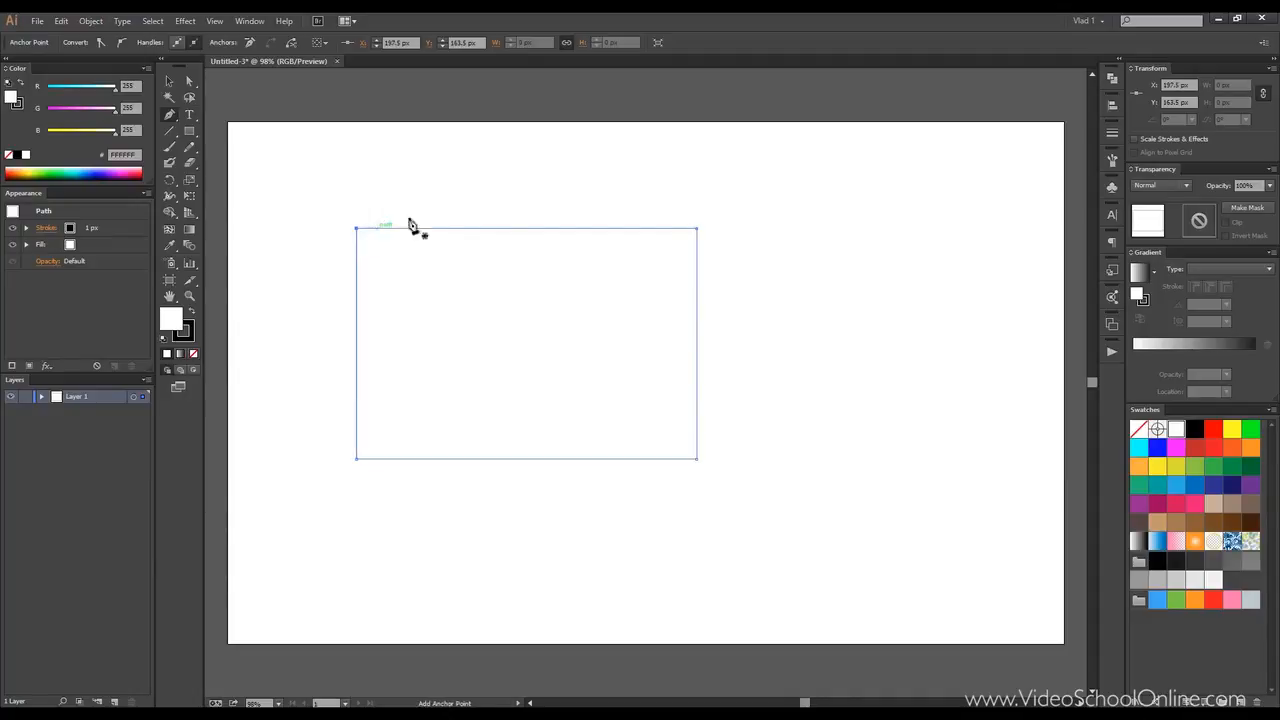
# - Move the rectangle to the artboard's upper-left corner at about X 37.5 px, Y 24.5 px and deselect it
pyautogui.click(170, 81)
pyautogui.moveTo(368, 230); pyautogui.dragTo(284, 143)
pyautogui.click(371, 120)
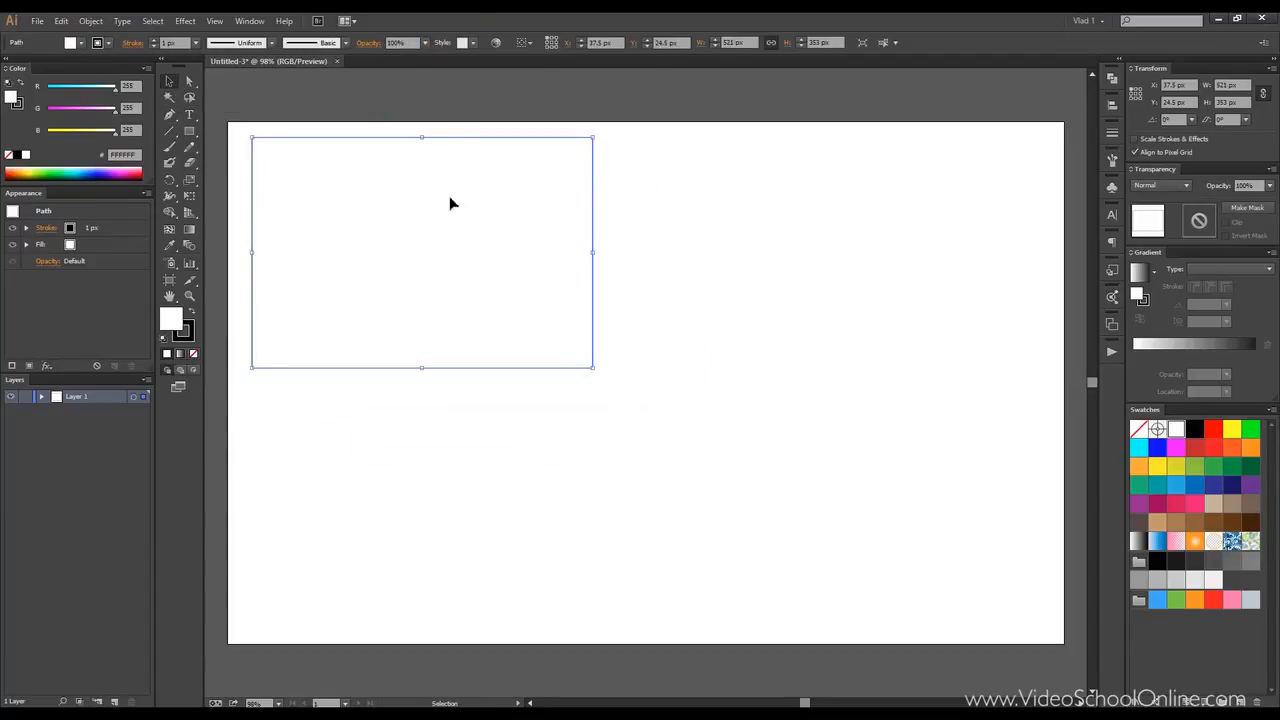
pyautogui.click(634, 208)
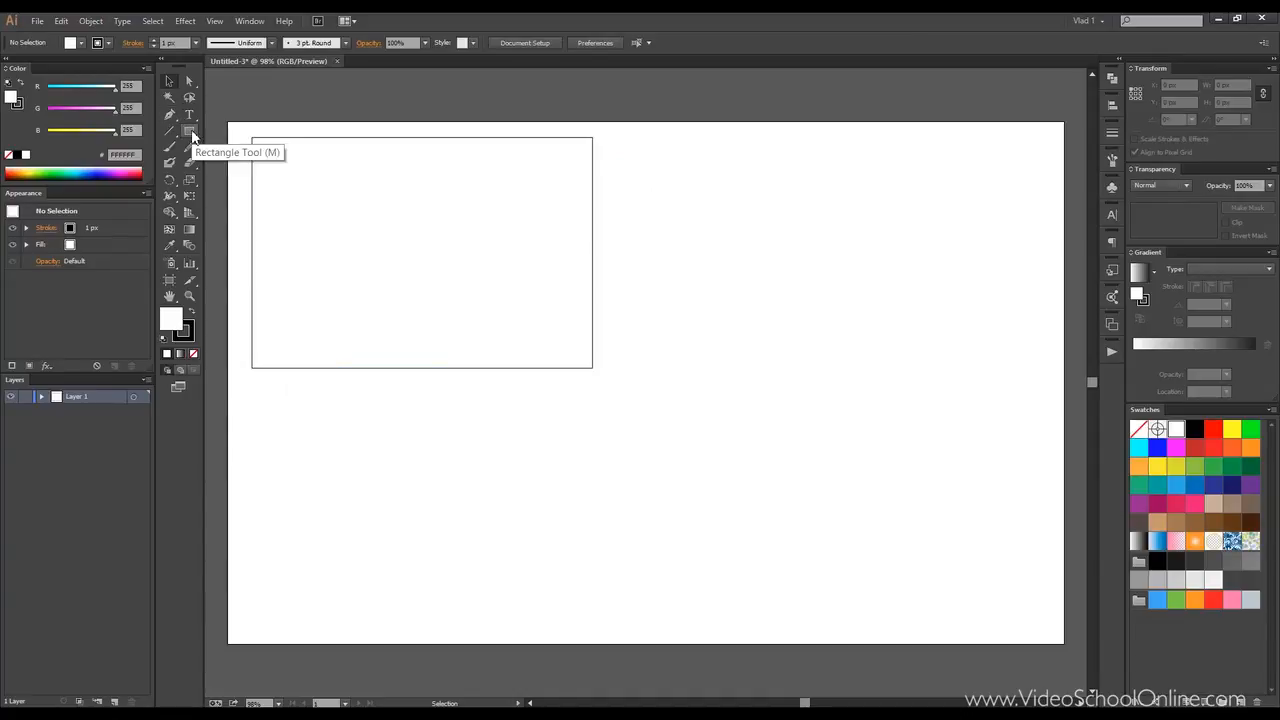
# - Start an open Pen path beside the rectangle with an arched first segment and a second curve sweeping back to a corner point below
pyautogui.click(170, 117)
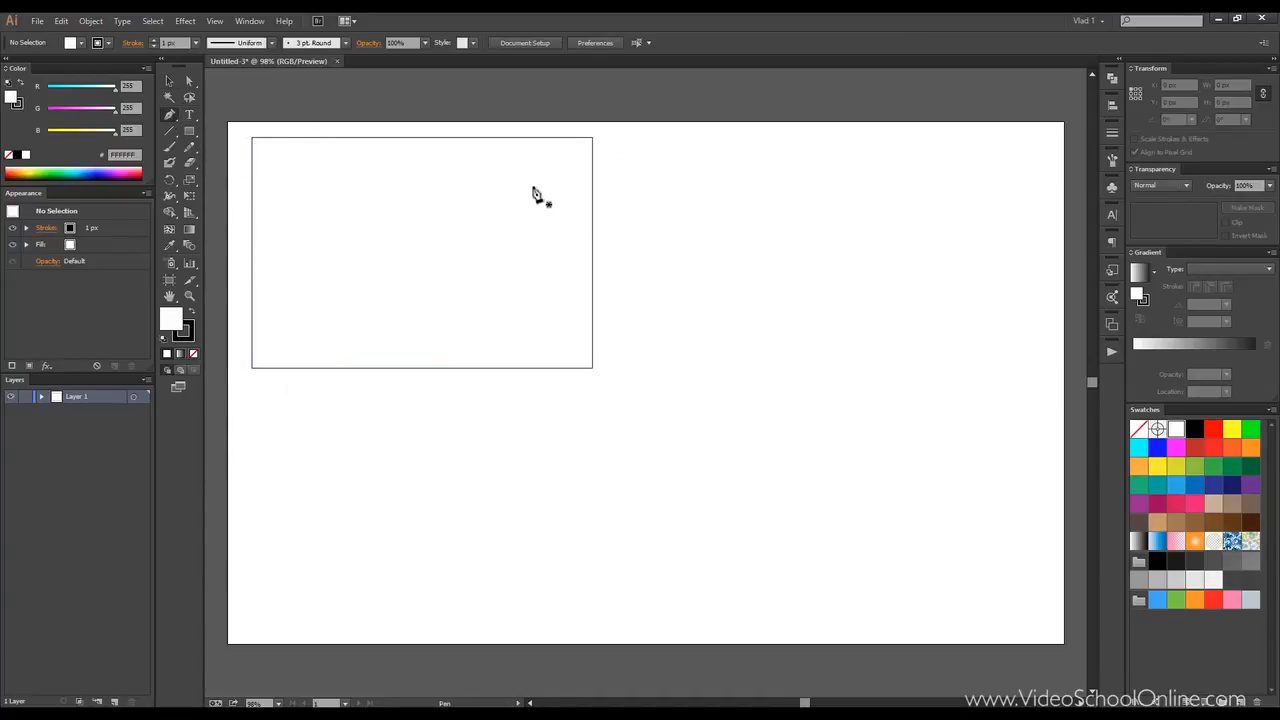
pyautogui.click(718, 188)
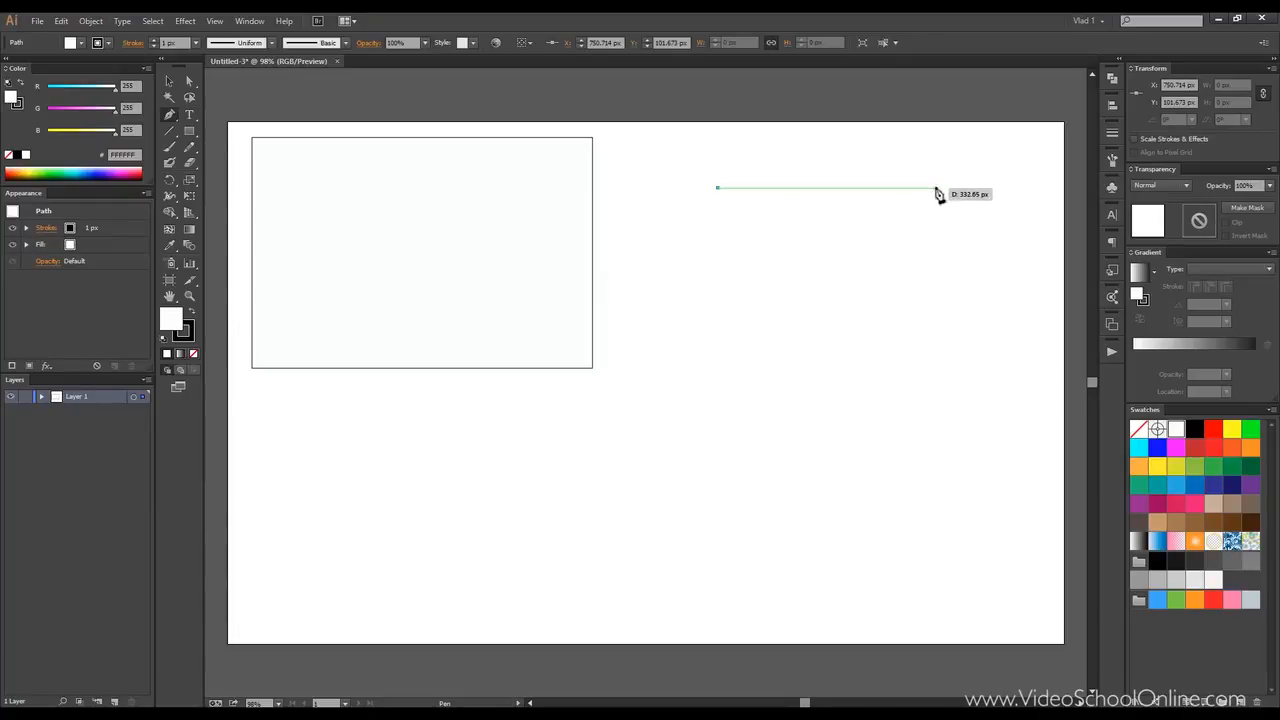
pyautogui.moveTo(935, 188); pyautogui.dragTo(1064, 269)
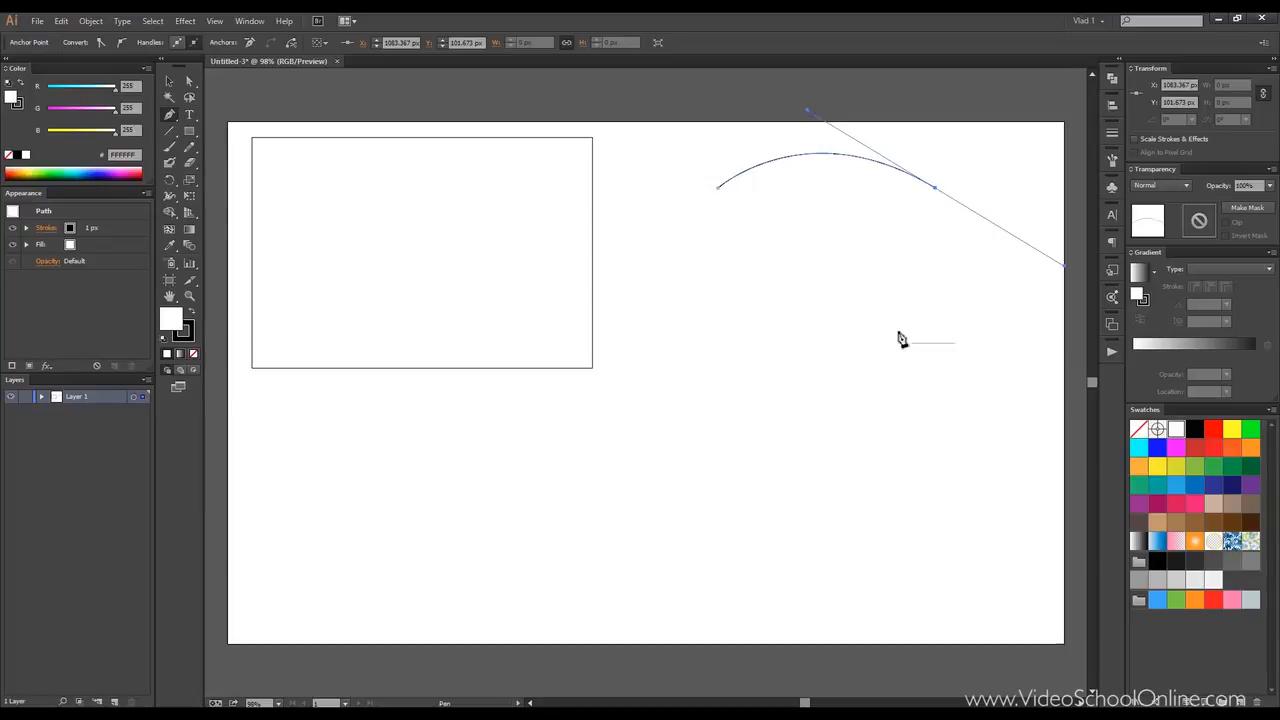
pyautogui.click(826, 322)
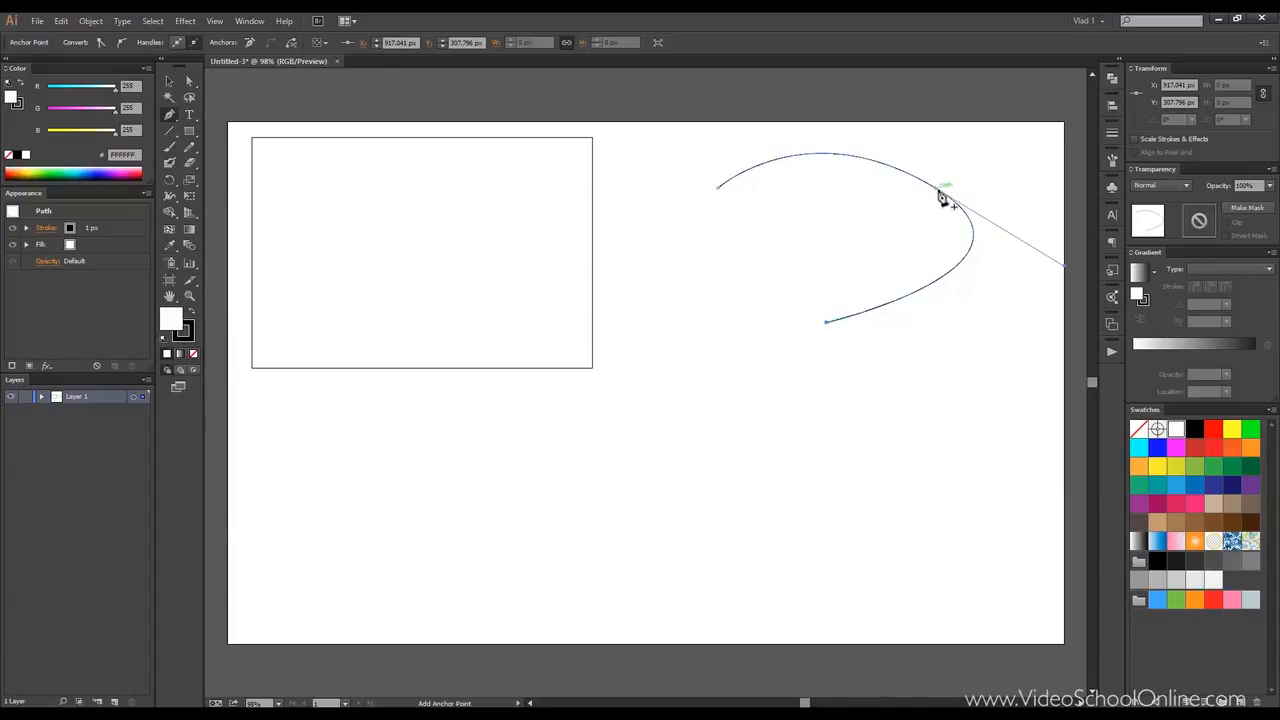
pyautogui.click(720, 190)
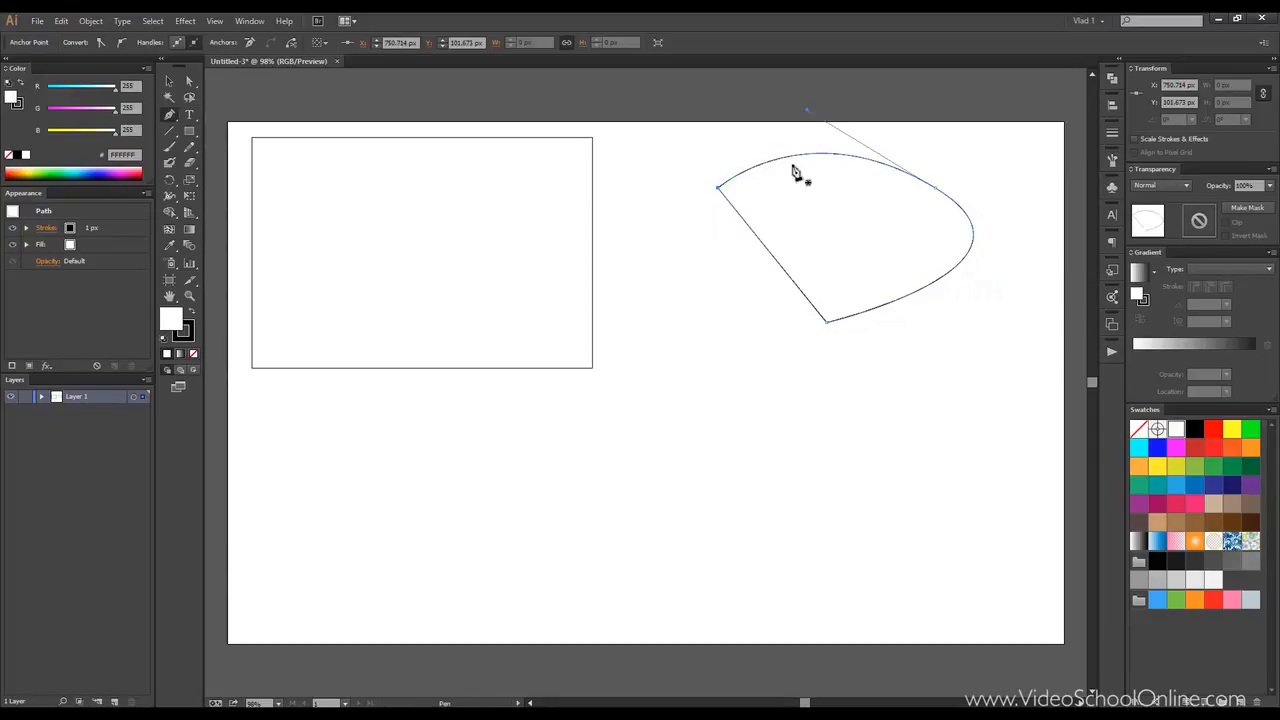
pyautogui.hotkey('ctrl', 'z')
pyautogui.click(661, 268)
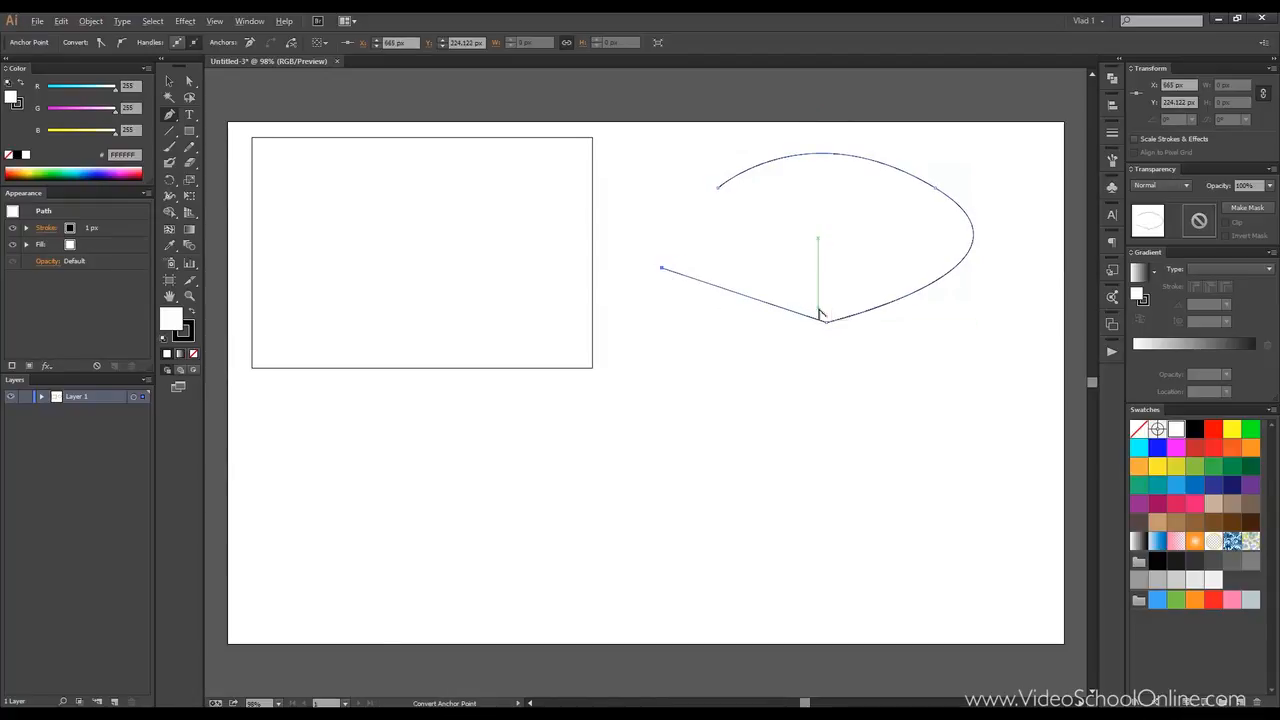
pyautogui.scroll(3, 819, 311)
pyautogui.scroll(-2, 819, 311)
pyautogui.hotkey('ctrl', 'z')
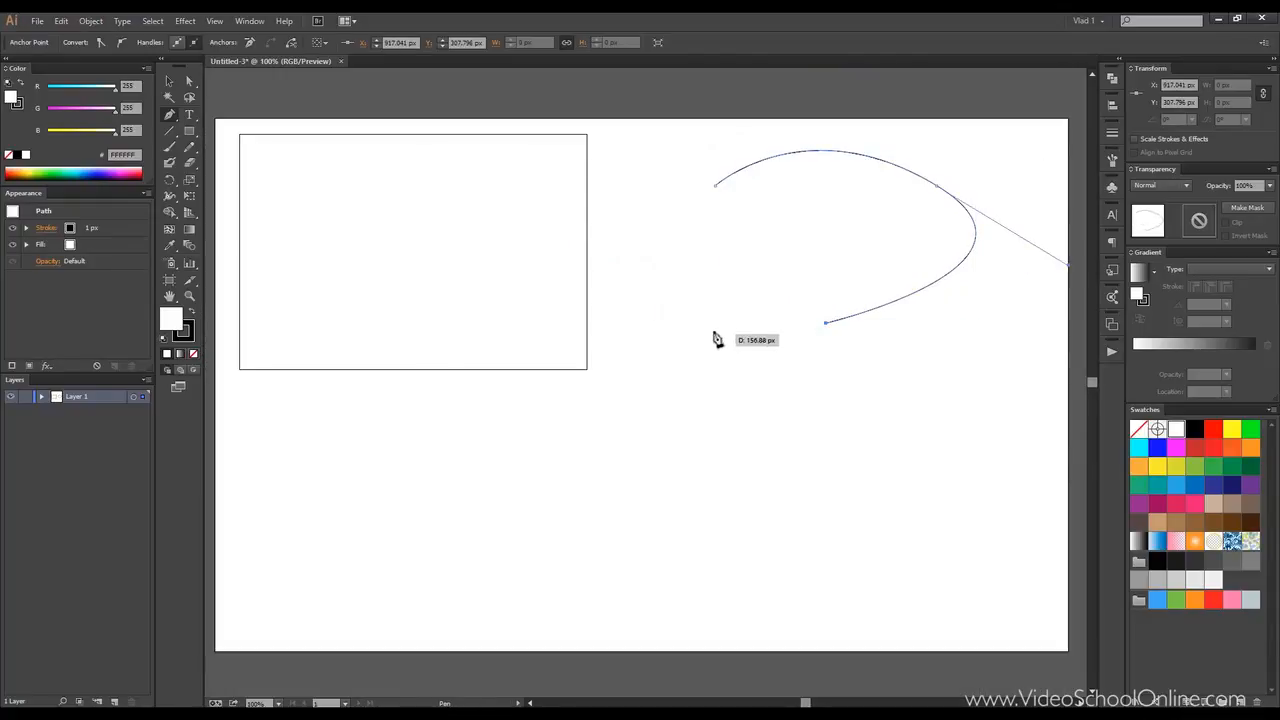
# - Extend the open path with two smooth anchors that curve around its lower-left side and up toward the starting point
pyautogui.moveTo(684, 325); pyautogui.dragTo(643, 282)
pyautogui.click(710, 237)
pyautogui.moveTo(712, 243); pyautogui.dragTo(764, 247)
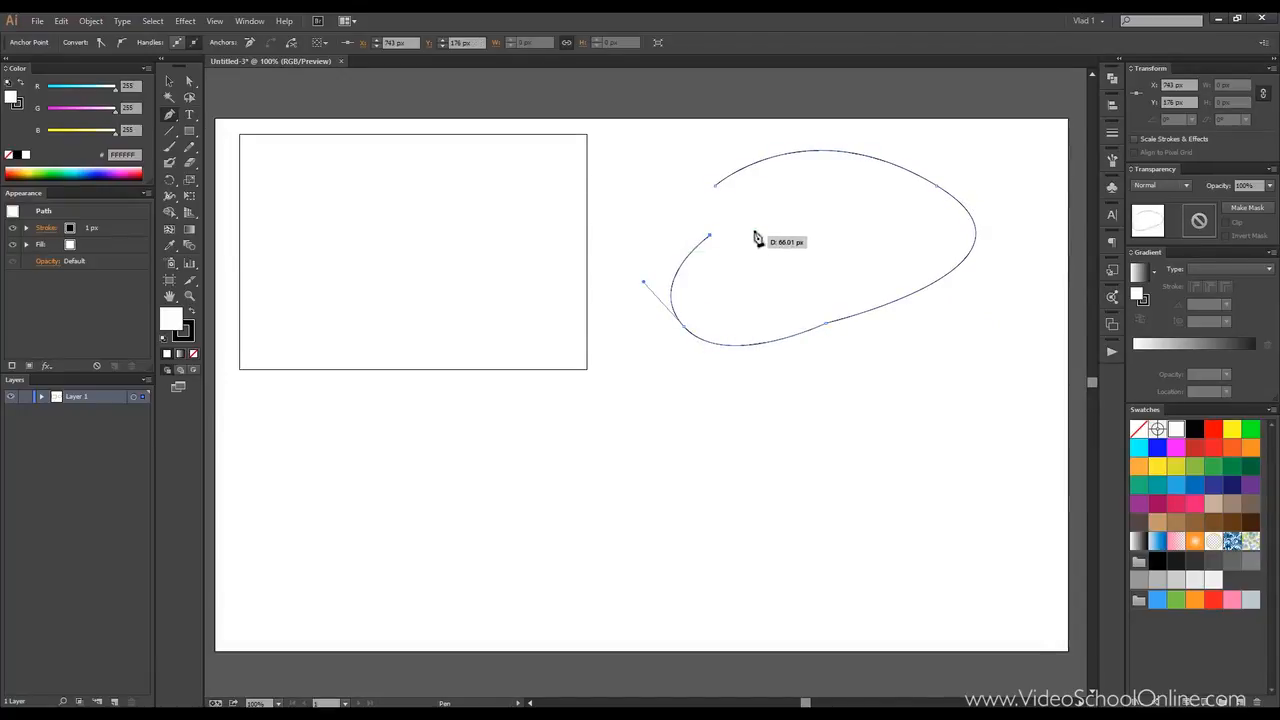
pyautogui.hotkey('ctrl', 'z')
pyautogui.moveTo(674, 223); pyautogui.dragTo(710, 212)
# - Remove the outgoing handle from the path's last anchor and add a straight segment running into the shape
pyautogui.click(792, 209)
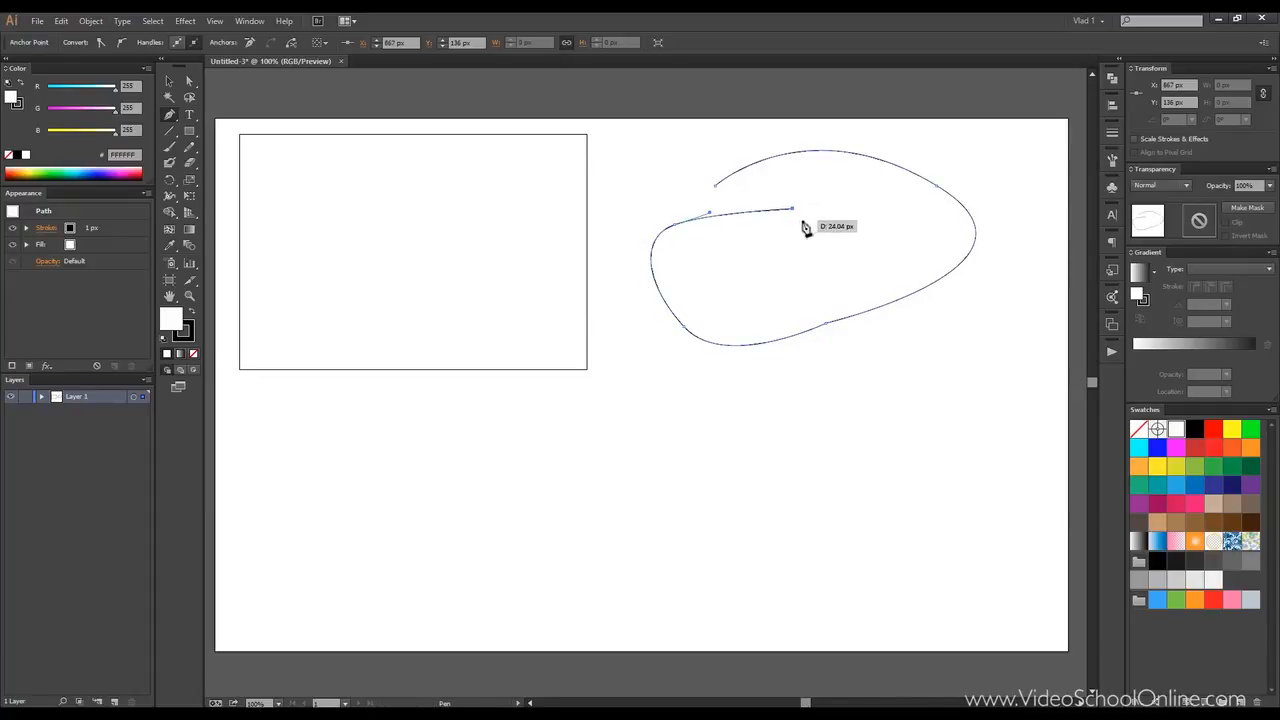
pyautogui.hotkey('ctrl', 'z')
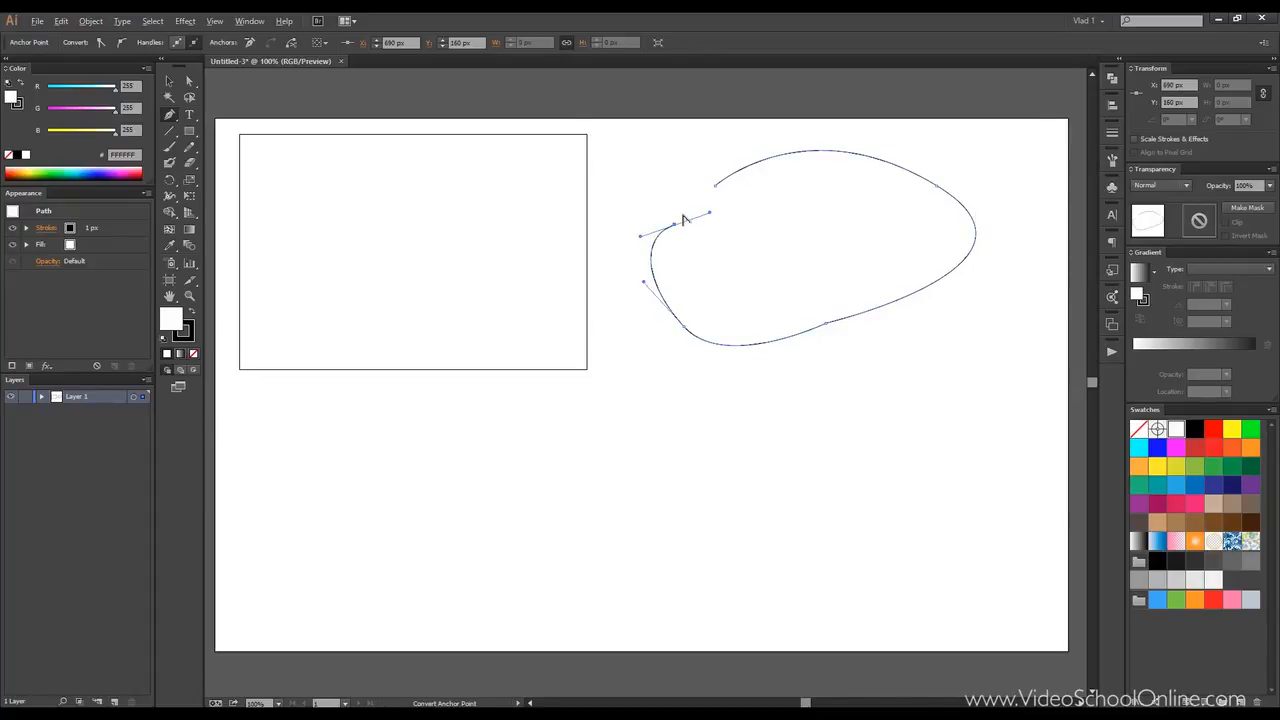
pyautogui.scroll(3, 685, 220)
pyautogui.scroll(1, 667, 247)
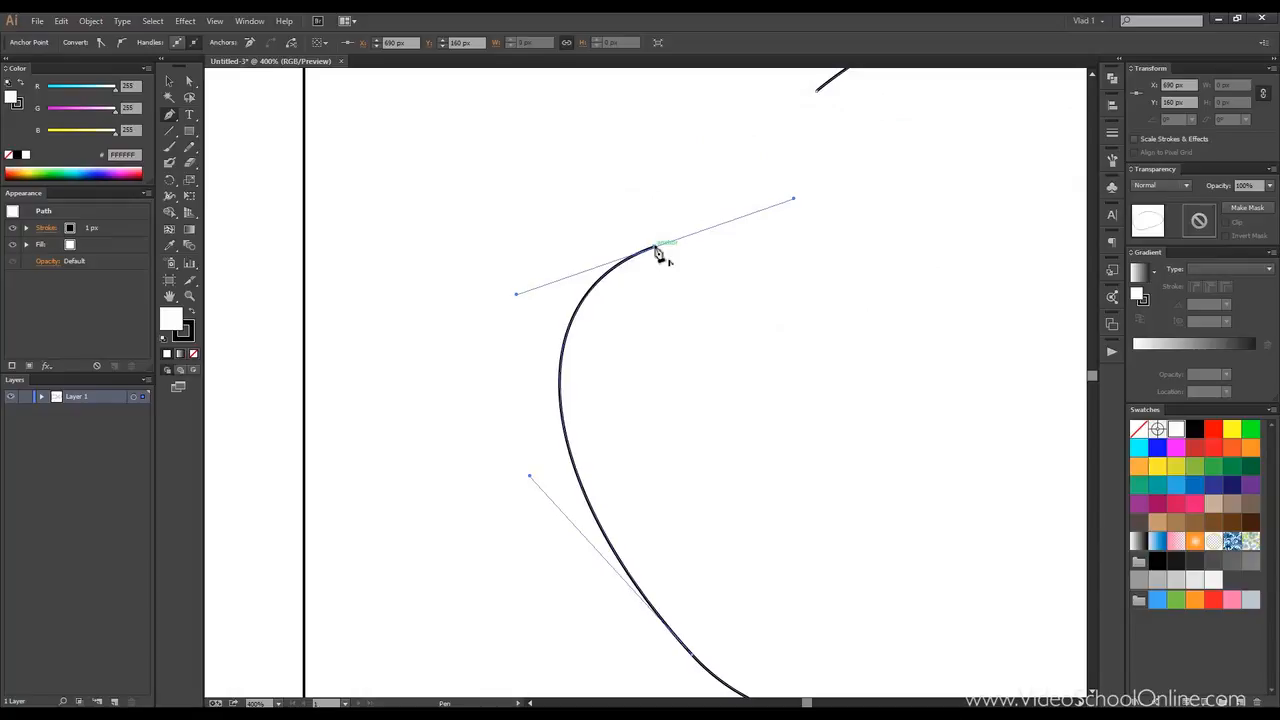
pyautogui.click(657, 250)
pyautogui.scroll(-3, 771, 206)
pyautogui.click(898, 201)
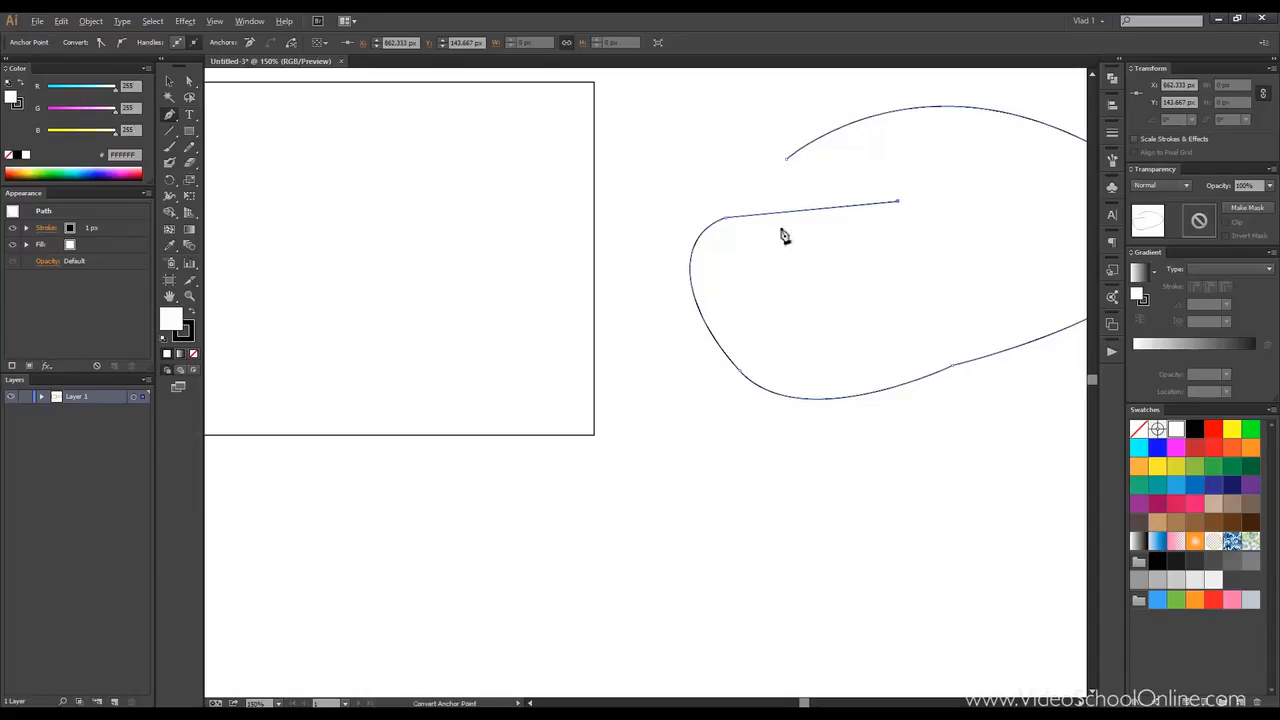
# - Add a curved segment that turns down inside the shape, then undo the trial segment that follows it
pyautogui.moveTo(955, 205); pyautogui.dragTo(805, 220)
pyautogui.moveTo(786, 275)
pyautogui.mouseDown()
pyautogui.moveTo(757, 334)
pyautogui.moveTo(726, 349)
pyautogui.moveTo(784, 283)
pyautogui.mouseUp()
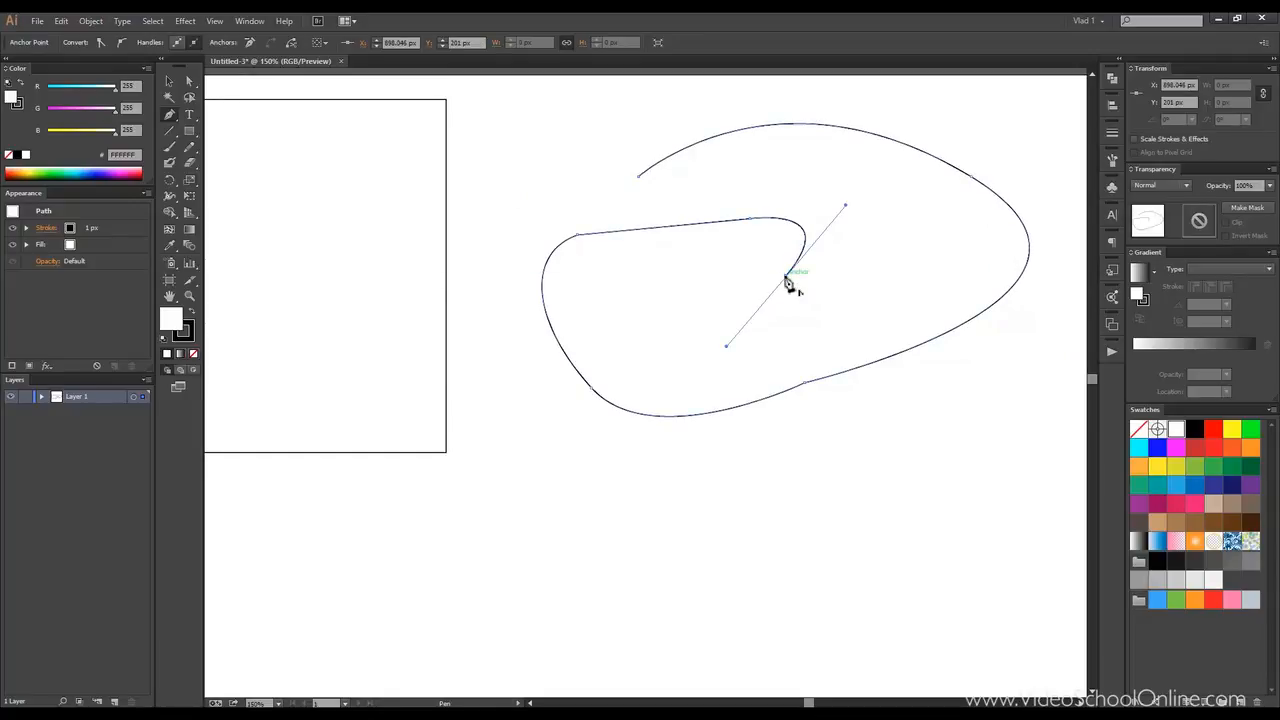
pyautogui.moveTo(786, 283); pyautogui.dragTo(876, 271)
pyautogui.moveTo(818, 318)
pyautogui.mouseDown()
pyautogui.moveTo(803, 274)
pyautogui.moveTo(777, 323)
pyautogui.moveTo(822, 330)
pyautogui.mouseUp()
pyautogui.hotkey('ctrl', 'z')
# - Remove the last anchor's outgoing handle, then add a straight segment downward followed by a short curved segment
pyautogui.click(786, 278)
pyautogui.click(722, 358)
pyautogui.moveTo(806, 346)
pyautogui.mouseDown()
pyautogui.moveTo(791, 357)
pyautogui.moveTo(874, 320)
pyautogui.moveTo(830, 338)
pyautogui.mouseUp()
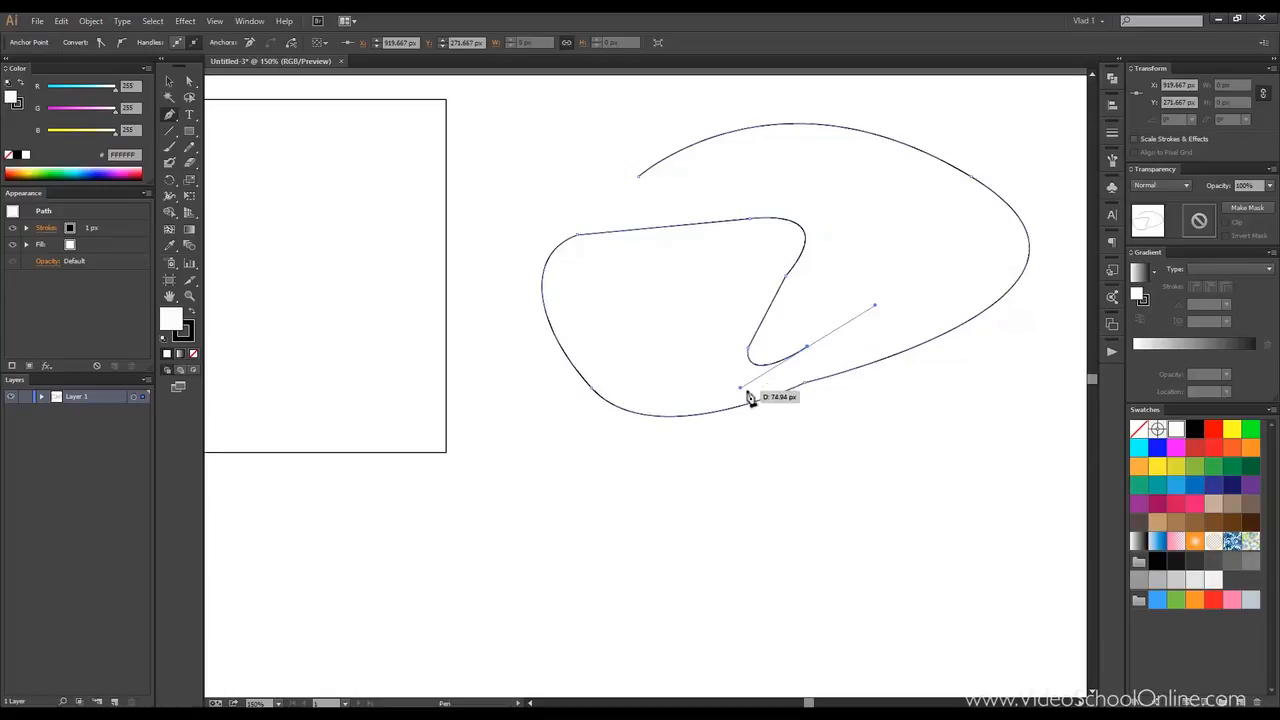
# - With the Direct Selection tool, move the path's end anchor to about X 884 px, Y 404 px and rotate its handles
pyautogui.click(190, 85)
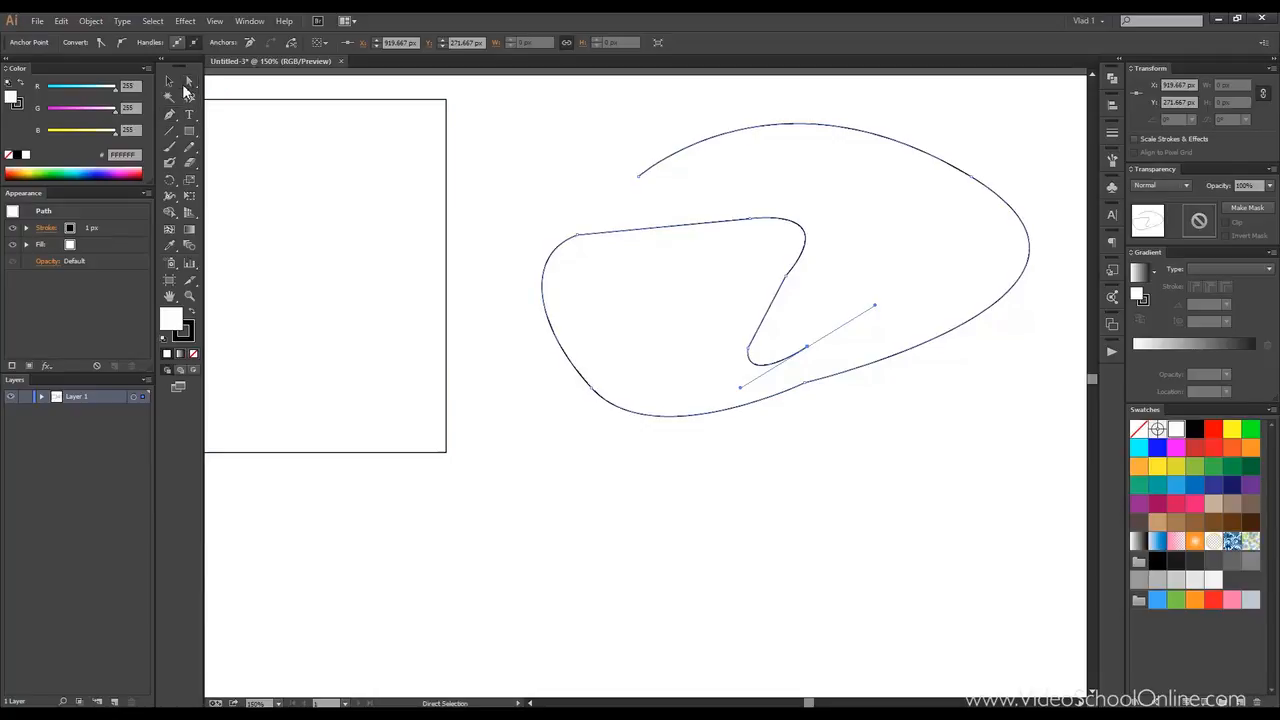
pyautogui.moveTo(740, 388); pyautogui.dragTo(653, 404)
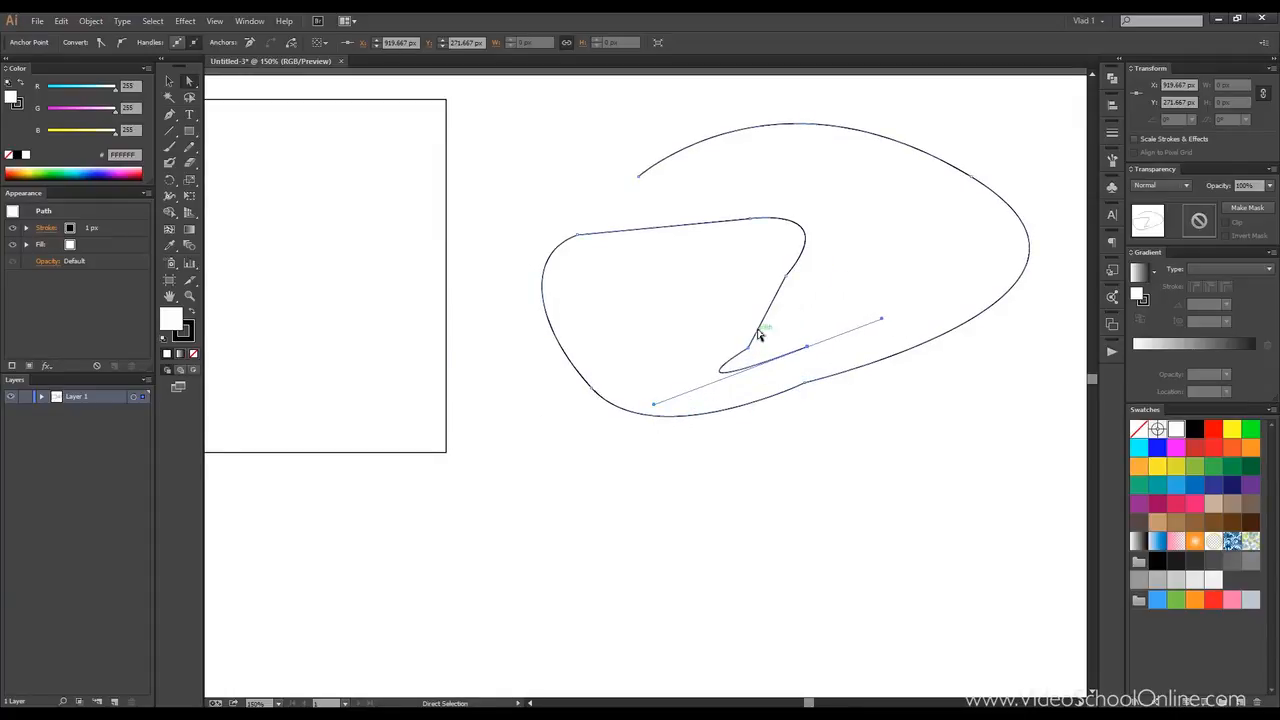
pyautogui.moveTo(804, 348); pyautogui.dragTo(778, 482)
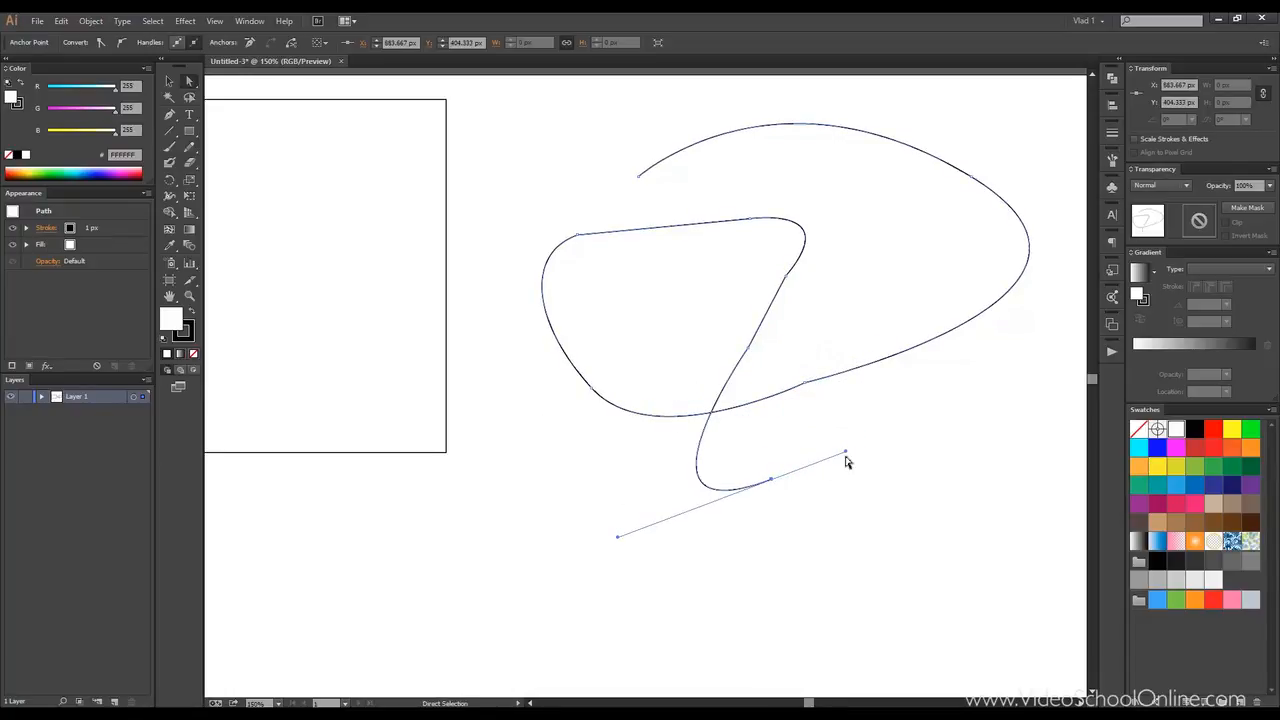
pyautogui.moveTo(842, 453); pyautogui.dragTo(879, 544)
# - Reshape the curve on the path's left side by adjusting the handles of its upper-left and lower-left anchors
pyautogui.click(584, 239)
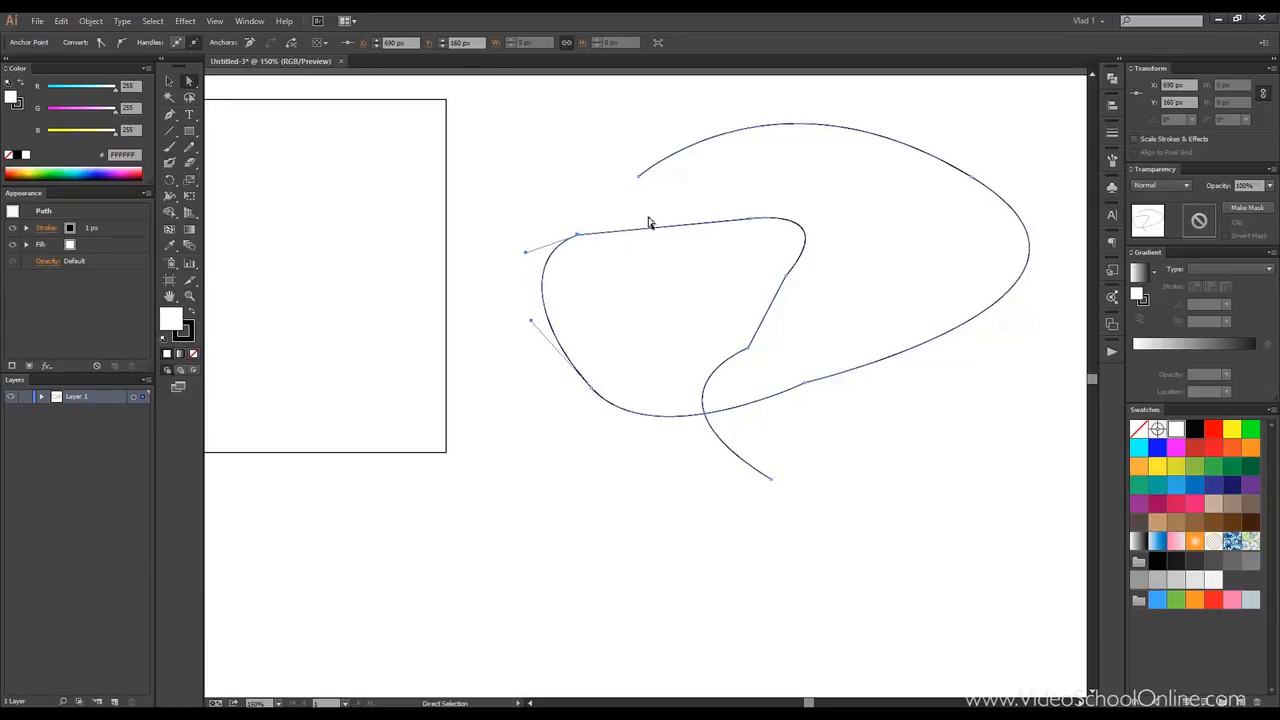
pyautogui.click(748, 346)
pyautogui.click(771, 482)
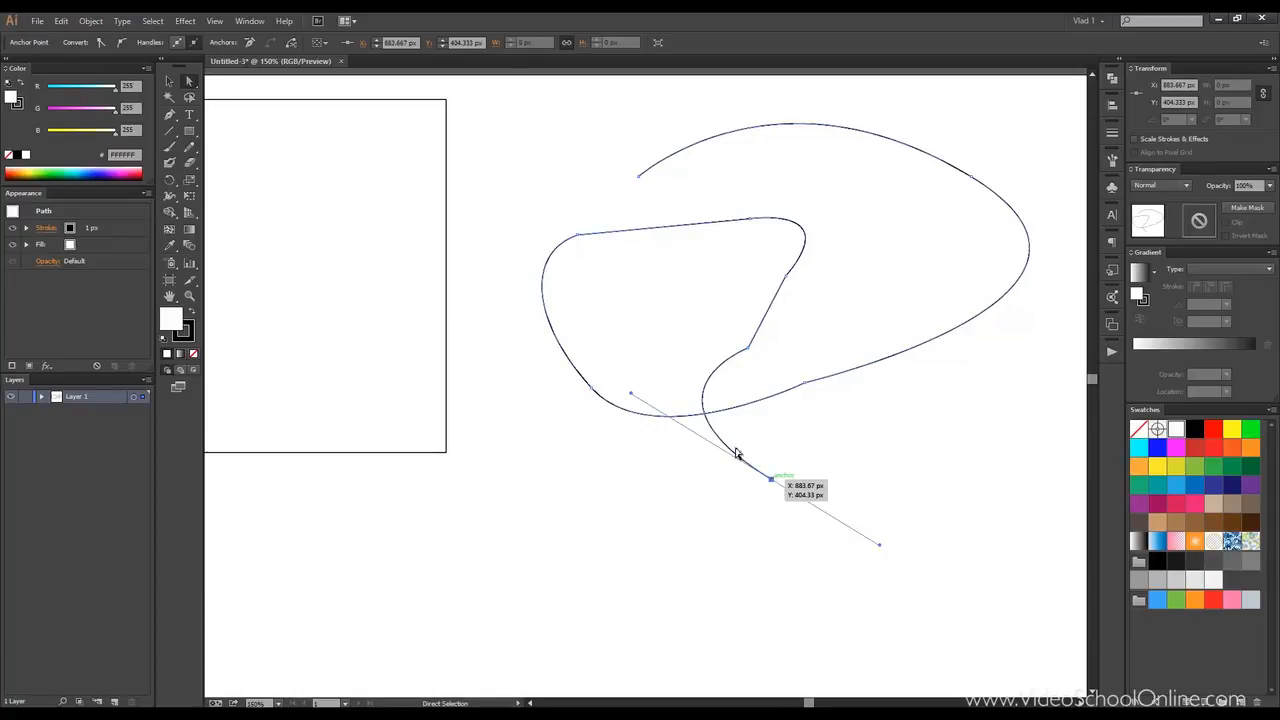
pyautogui.click(577, 236)
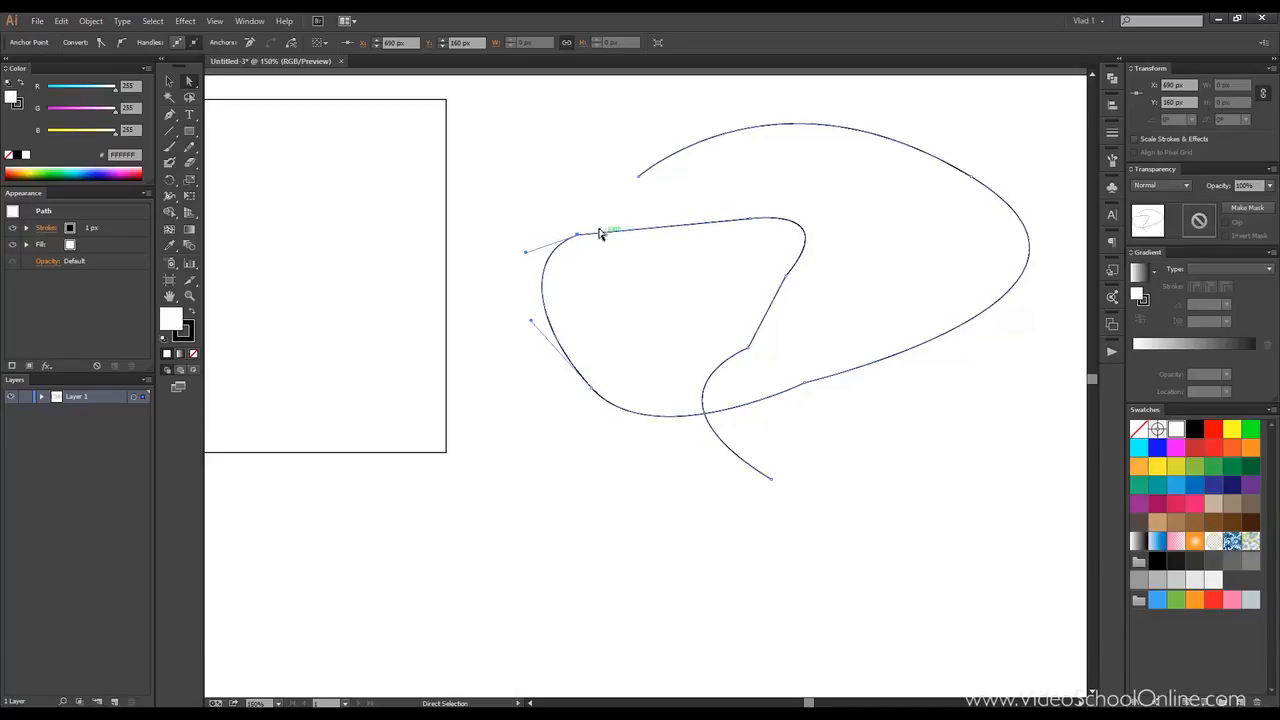
pyautogui.moveTo(526, 253); pyautogui.dragTo(513, 278)
pyautogui.moveTo(532, 329); pyautogui.dragTo(517, 393)
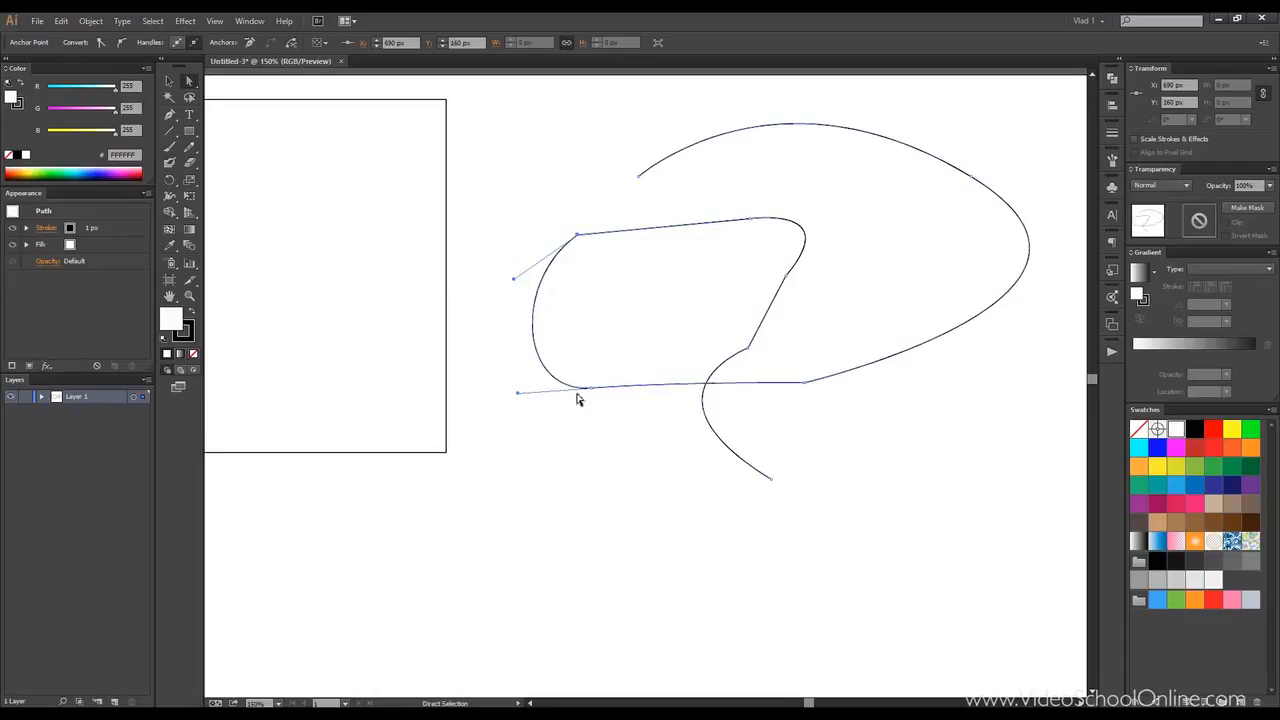
pyautogui.moveTo(514, 278); pyautogui.dragTo(480, 237)
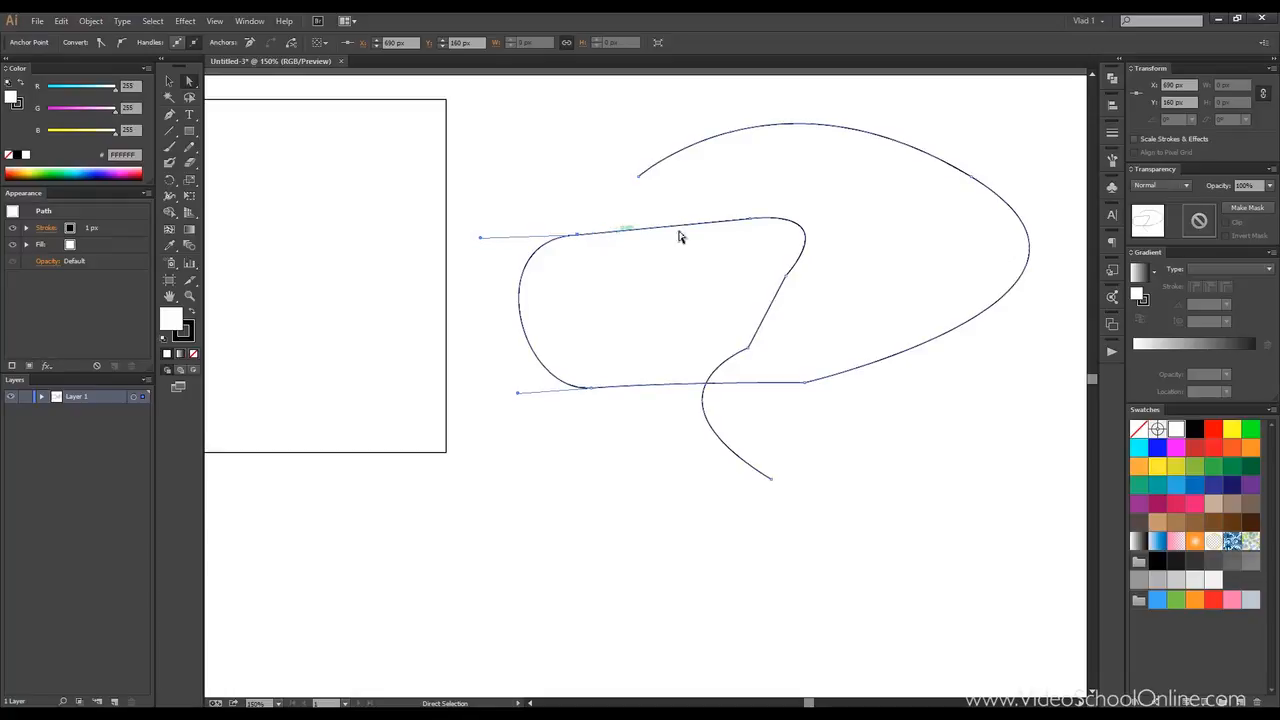
# - Tilt the lower-left anchor's handles, then pull its outgoing handle down independently to make a corner with a downward bulge
pyautogui.click(590, 387)
pyautogui.moveTo(520, 395); pyautogui.dragTo(512, 365)
pyautogui.moveTo(678, 414); pyautogui.dragTo(691, 357)
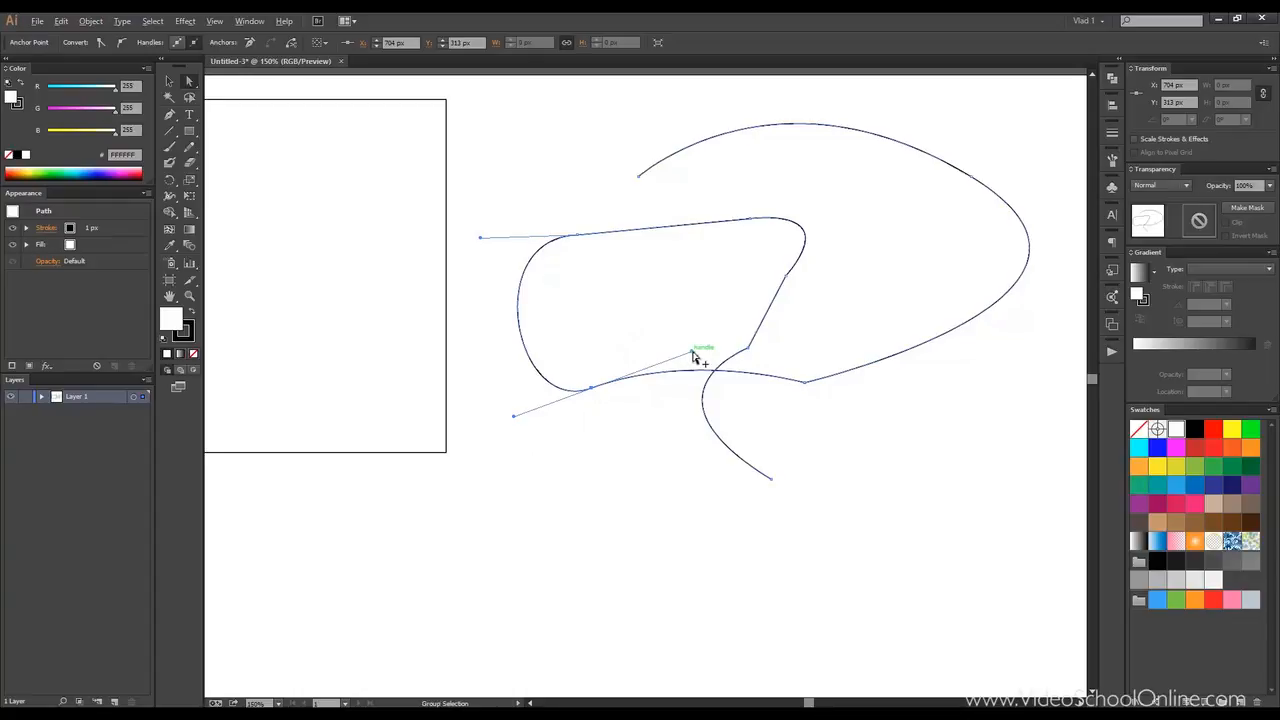
pyautogui.moveTo(693, 355); pyautogui.dragTo(786, 464)
# - Lower the upper-left anchor's handle and swing the inner curve's handle out horizontally to form a pointed bend
pyautogui.click(578, 236)
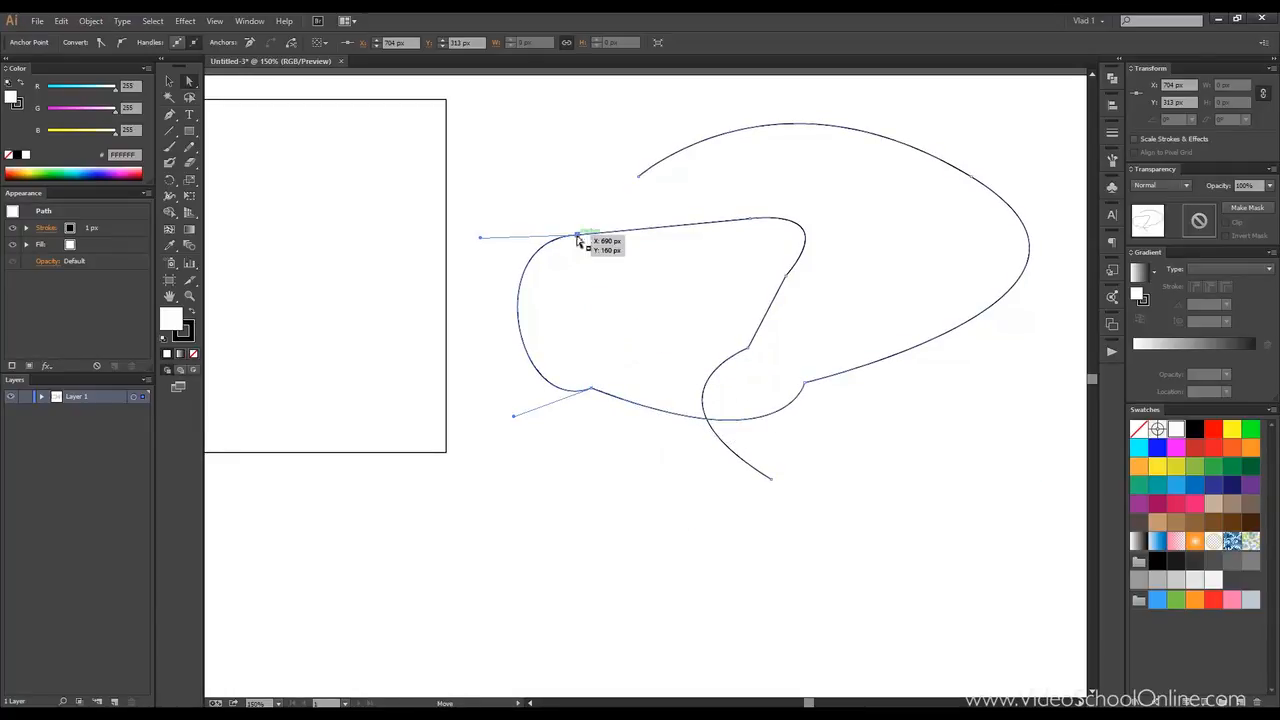
pyautogui.moveTo(480, 242); pyautogui.dragTo(489, 306)
pyautogui.moveTo(752, 226); pyautogui.dragTo(860, 275)
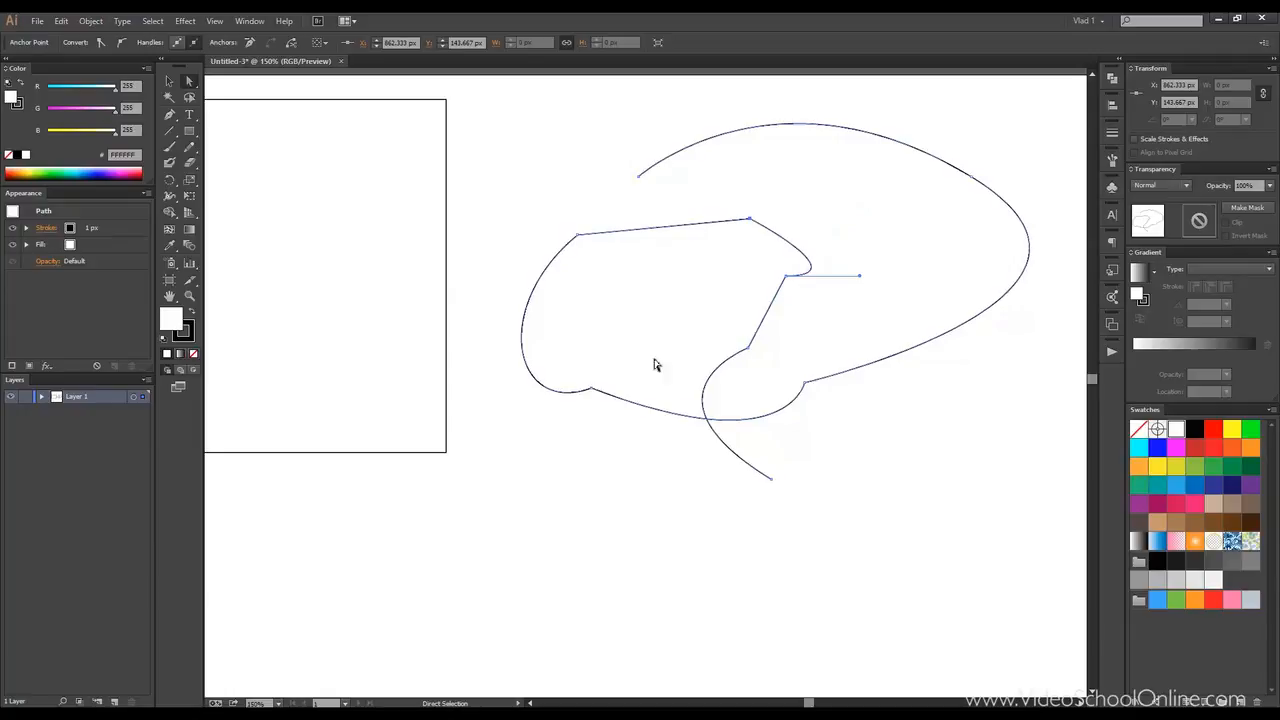
# - Level the end anchor's handles to flatten the tail curve, shorten its outer handle and deselect the path
pyautogui.click(748, 347)
pyautogui.moveTo(632, 399); pyautogui.dragTo(626, 488)
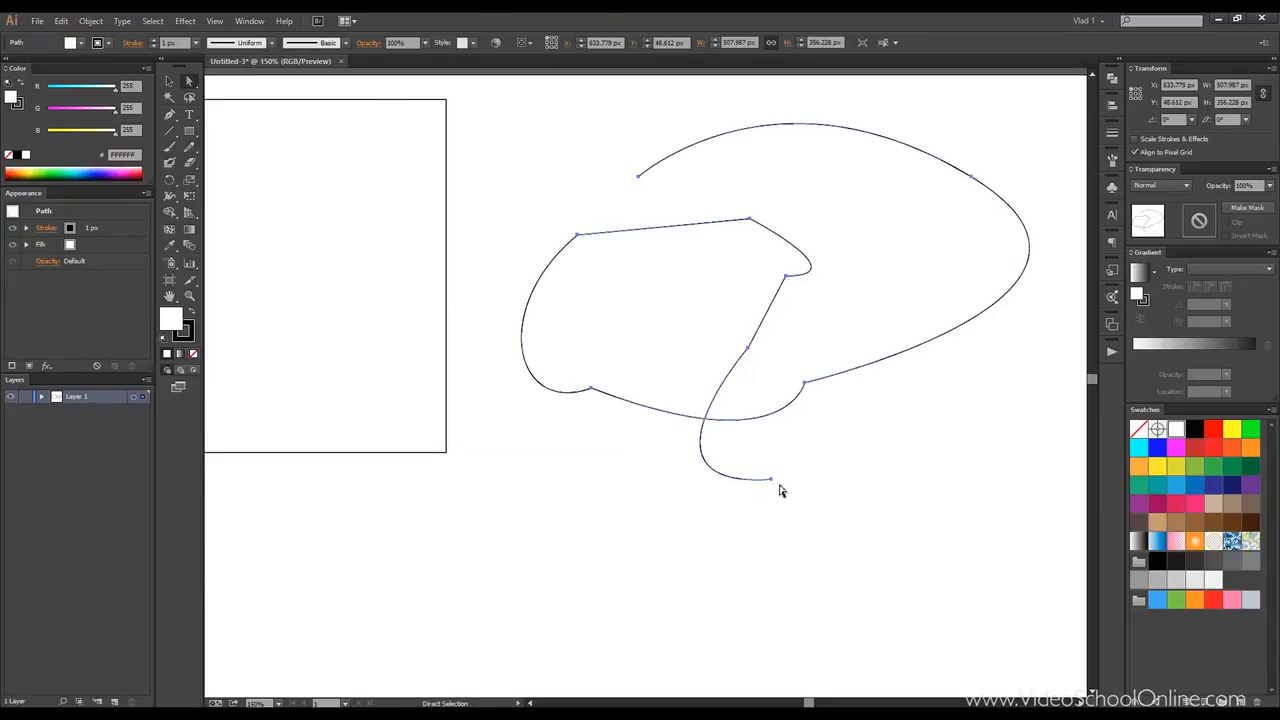
pyautogui.click(772, 480)
pyautogui.moveTo(898, 477); pyautogui.dragTo(775, 477)
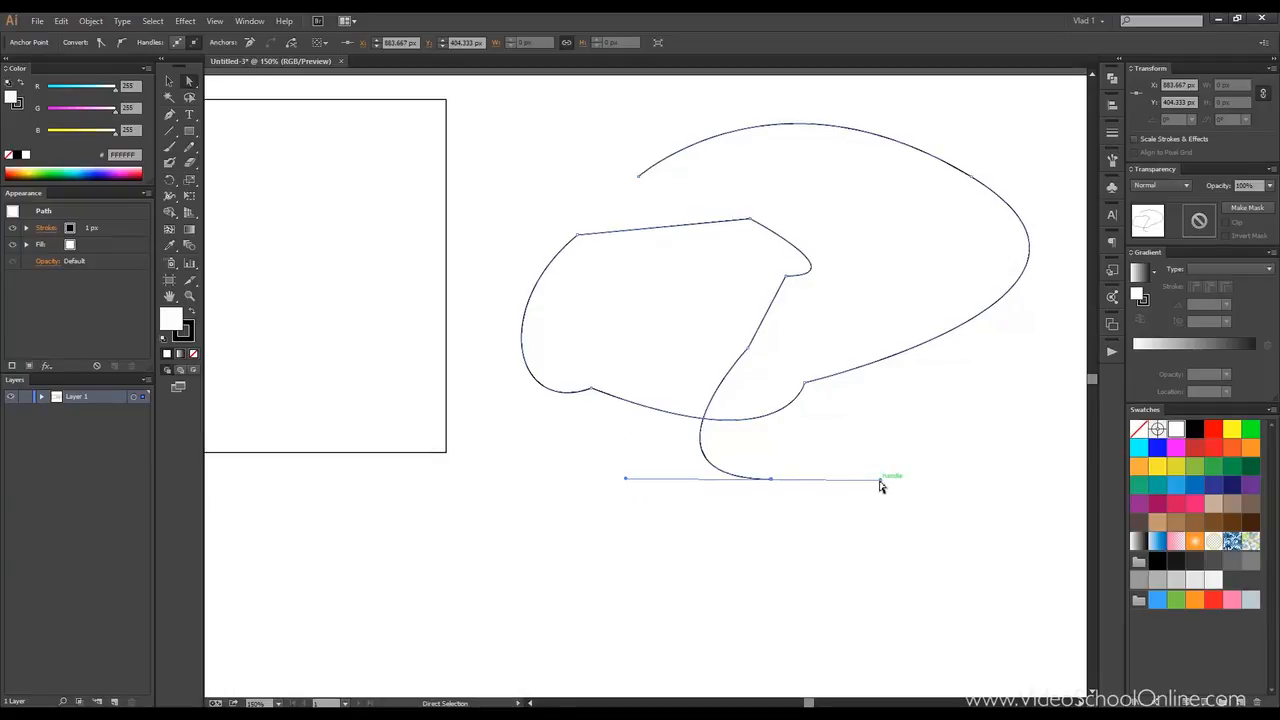
pyautogui.moveTo(881, 480); pyautogui.dragTo(853, 479)
pyautogui.click(849, 436)
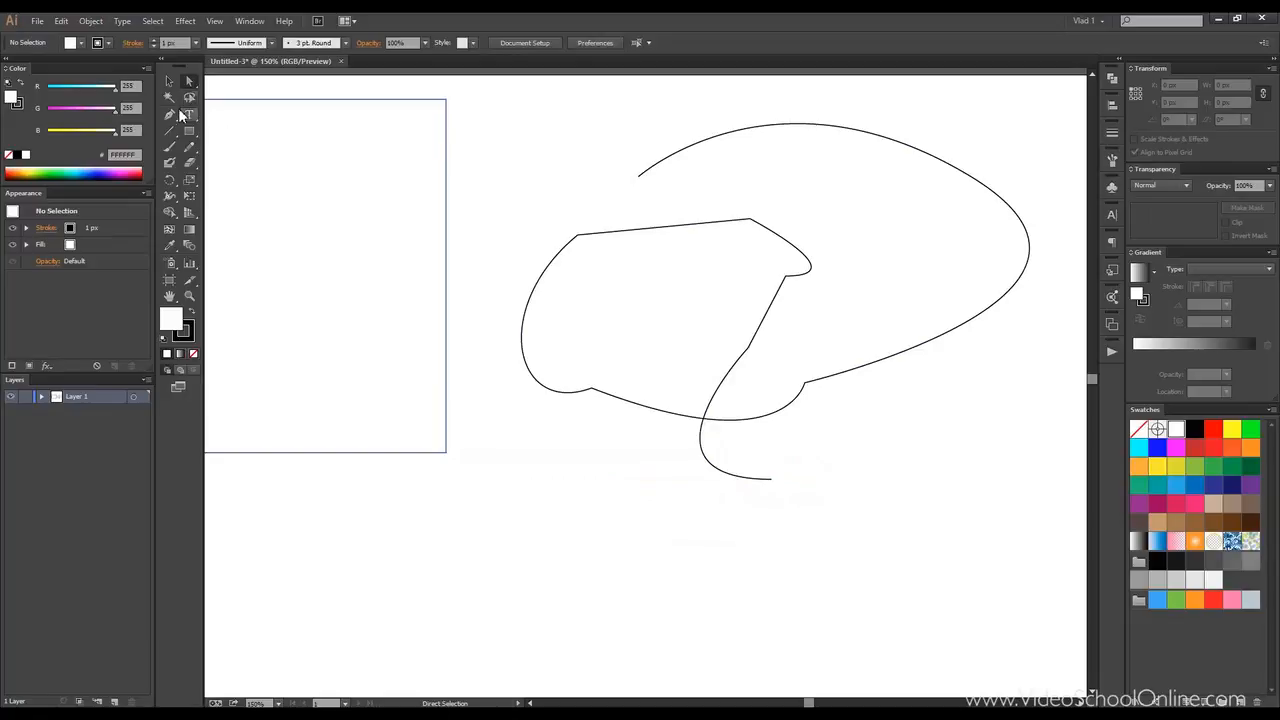
# - Add four anchor points along the large outer curve with the Add Anchor Point tool, two above and two below its rightmost bend
pyautogui.click(172, 112)
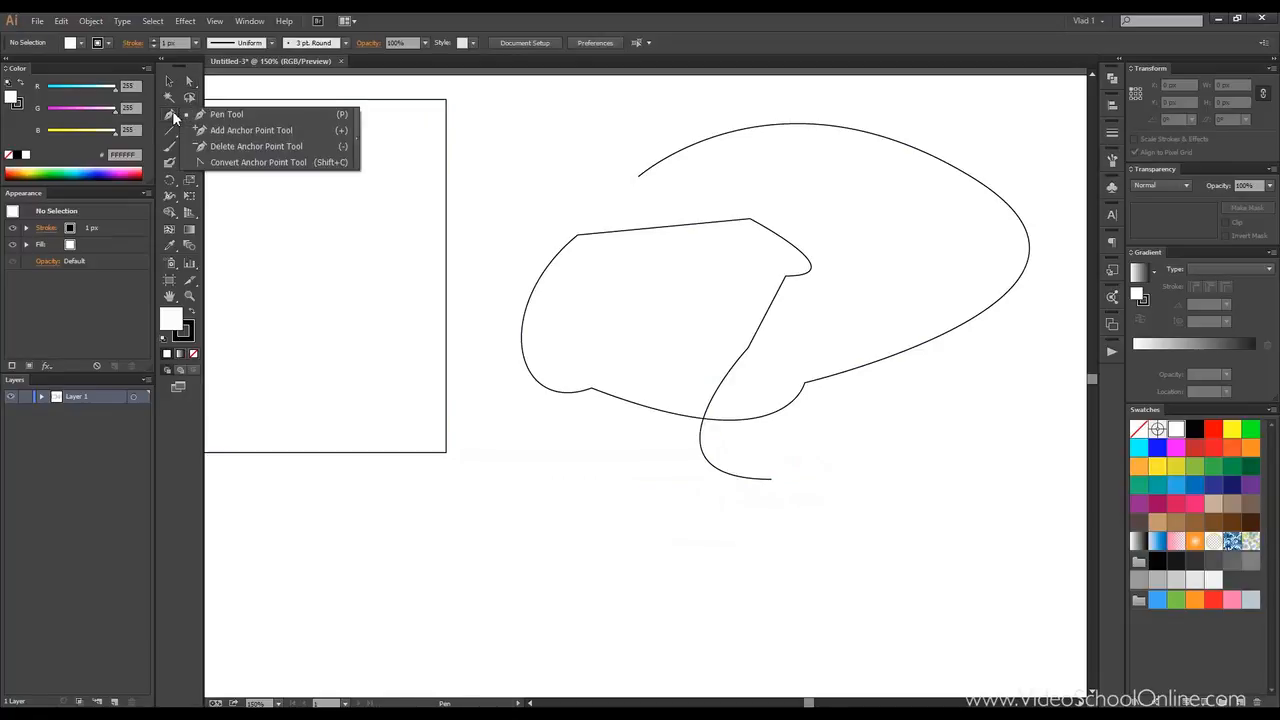
pyautogui.click(245, 130)
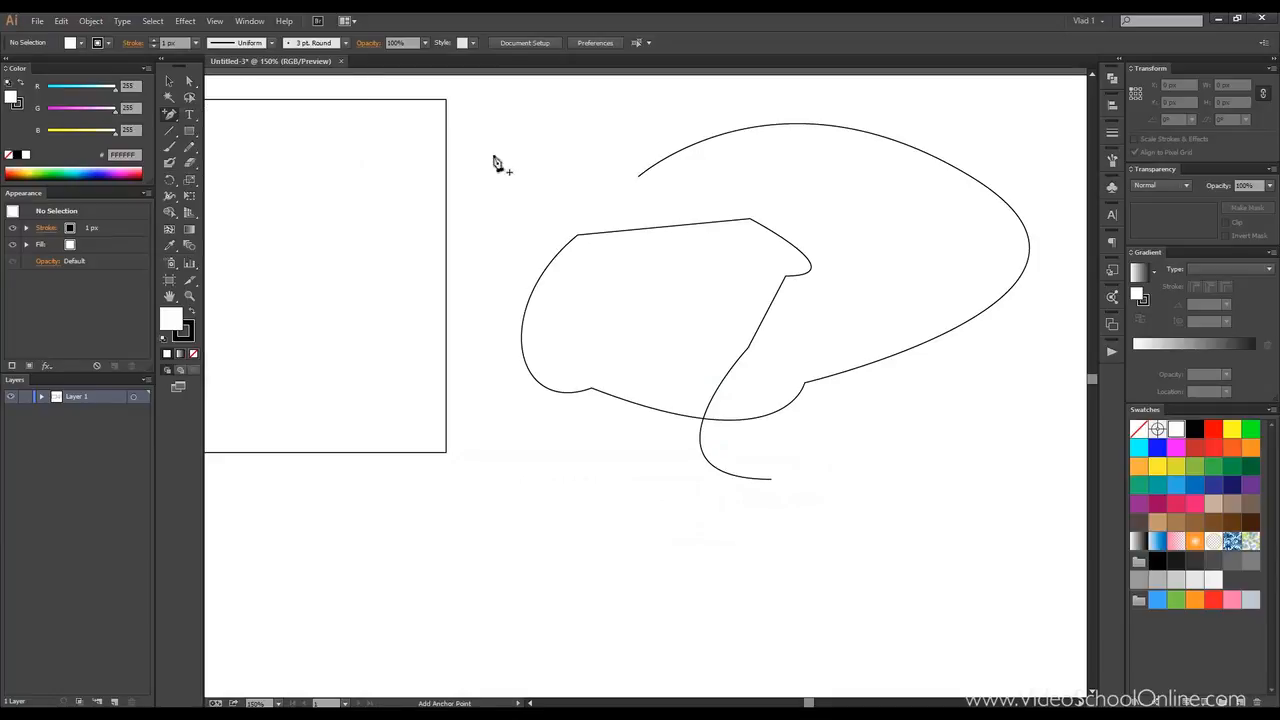
pyautogui.click(790, 126)
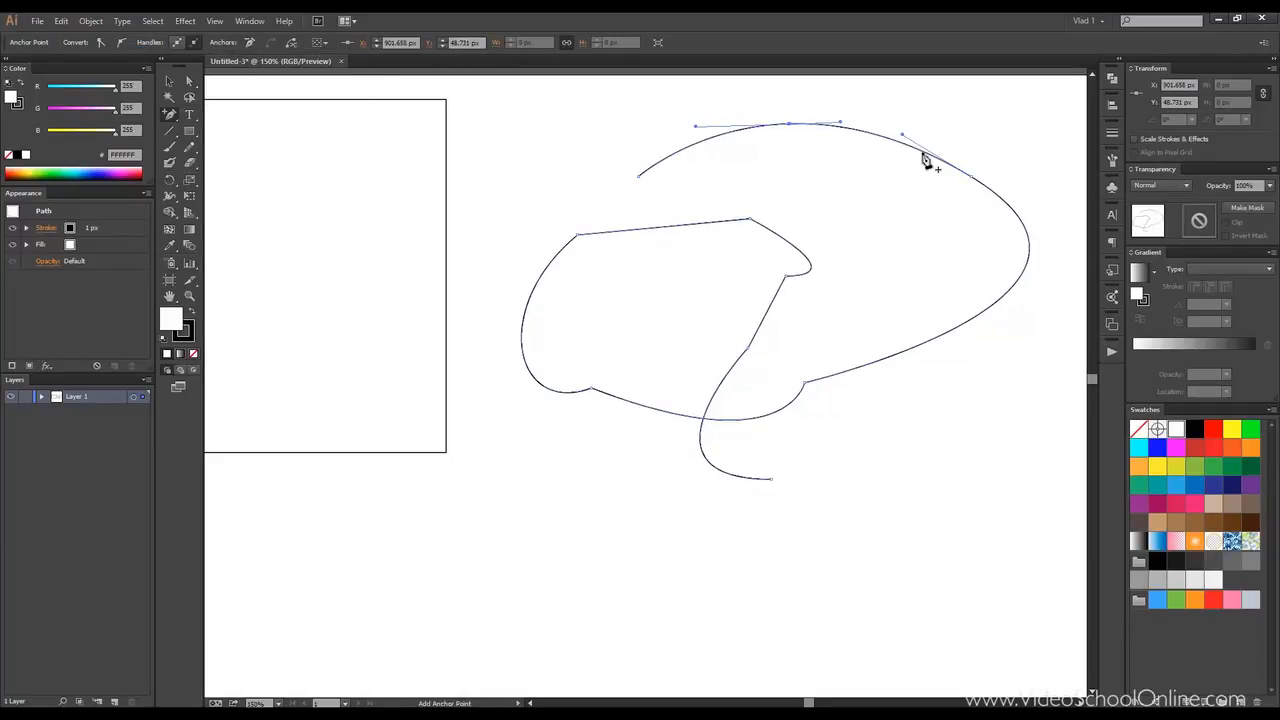
pyautogui.click(925, 158)
pyautogui.click(976, 320)
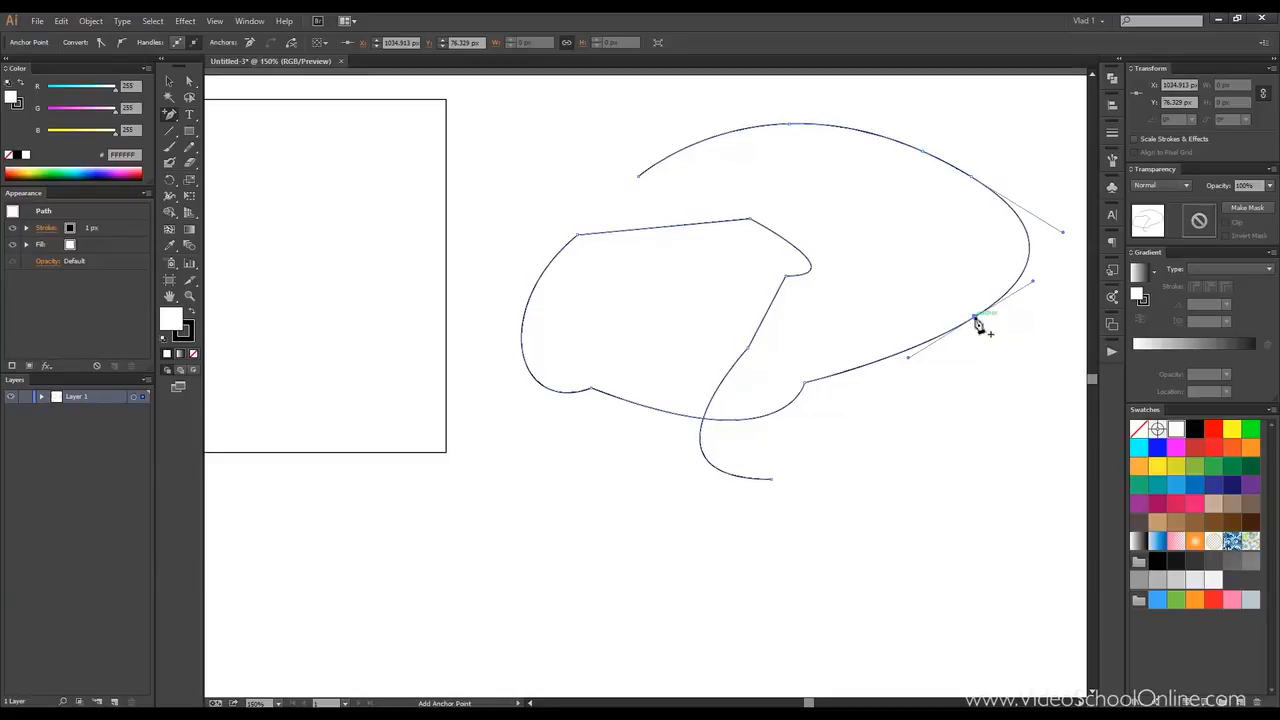
pyautogui.click(850, 370)
# - Delete the upper-left, lower-left and two inner tail anchors with the Delete Anchor Point tool to simplify the path
pyautogui.moveTo(170, 115); pyautogui.dragTo(230, 151)
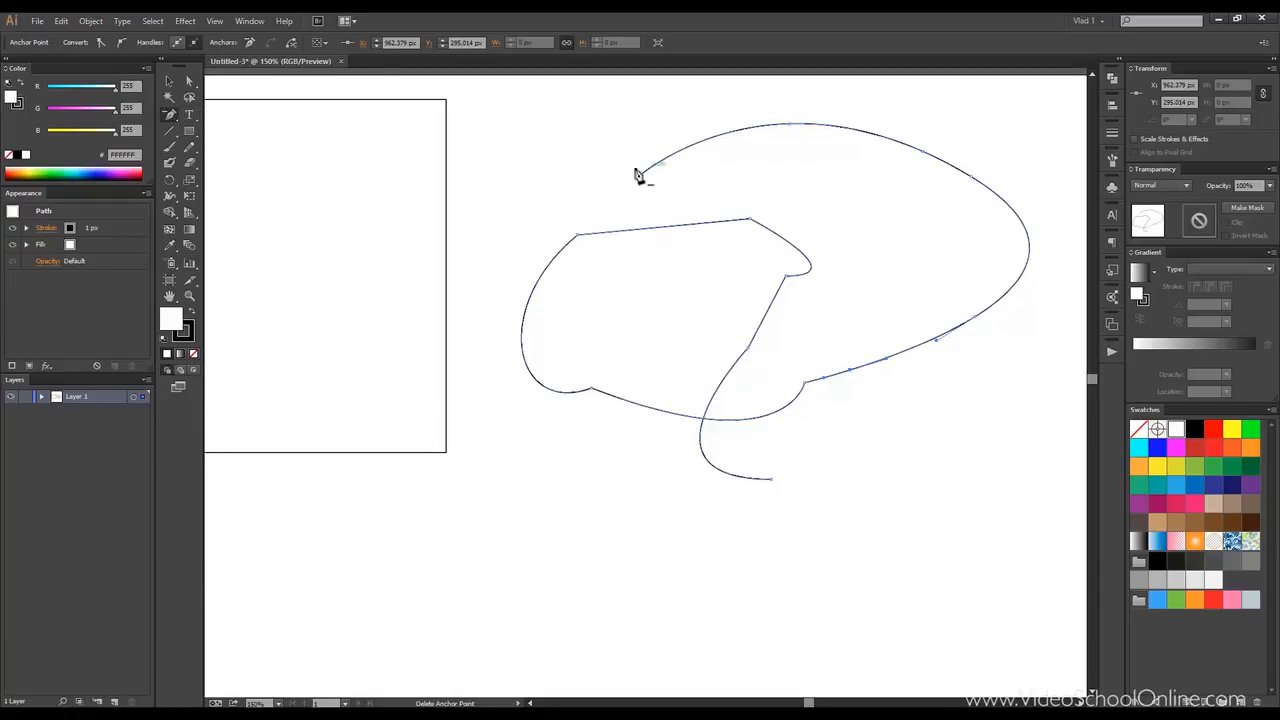
pyautogui.click(578, 240)
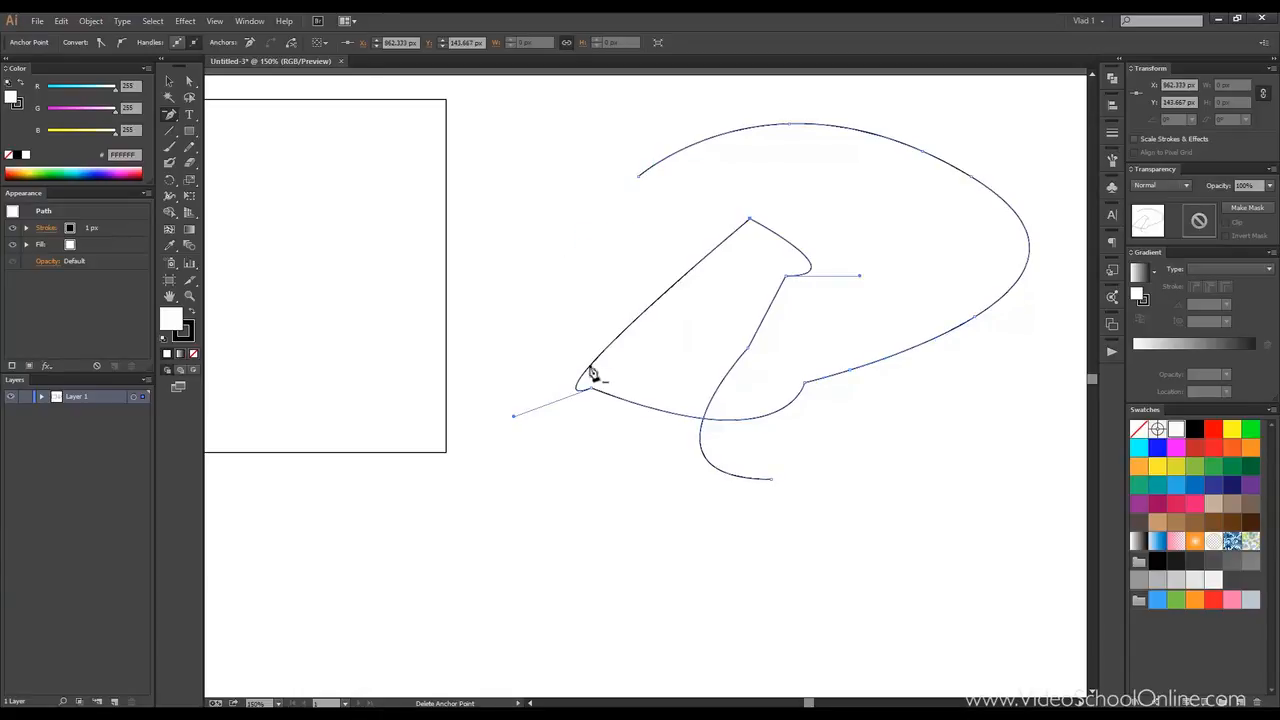
pyautogui.click(592, 389)
pyautogui.click(786, 276)
pyautogui.click(750, 352)
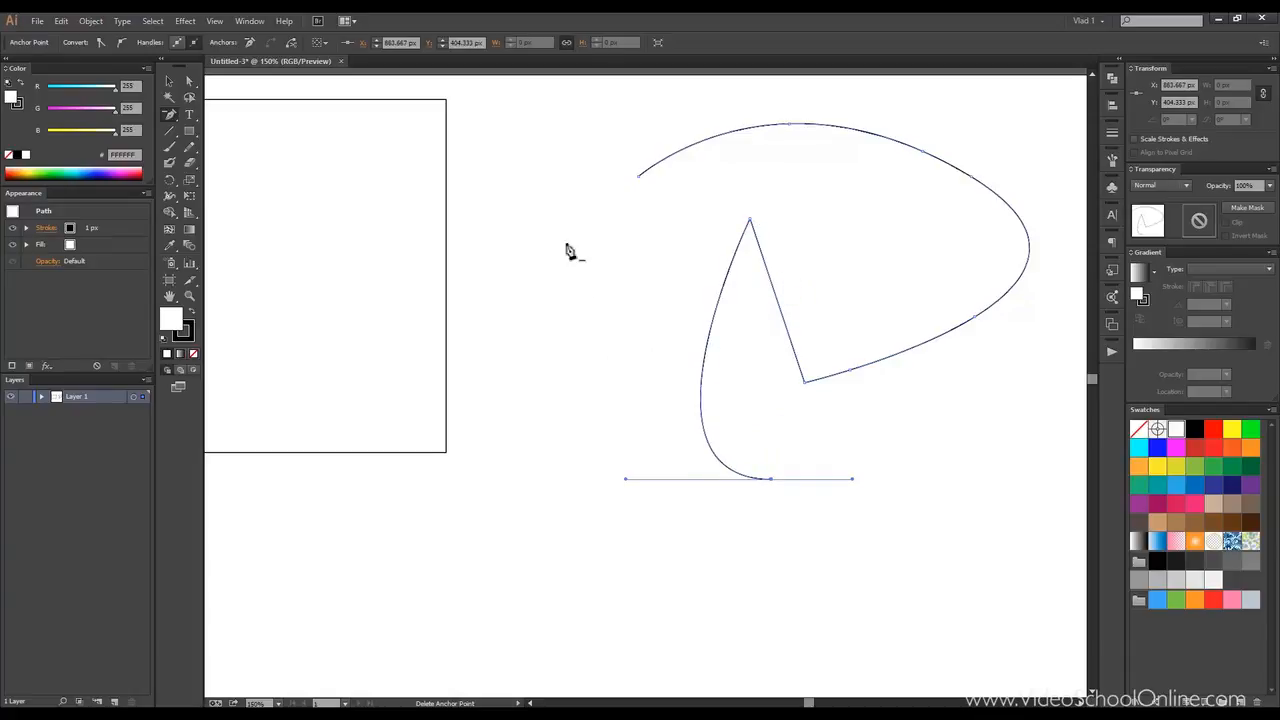
# - Convert the inner peak's corner anchor into a smooth point by pulling out long, nearly horizontal handles with the Convert Anchor Point tool
pyautogui.click(178, 116)
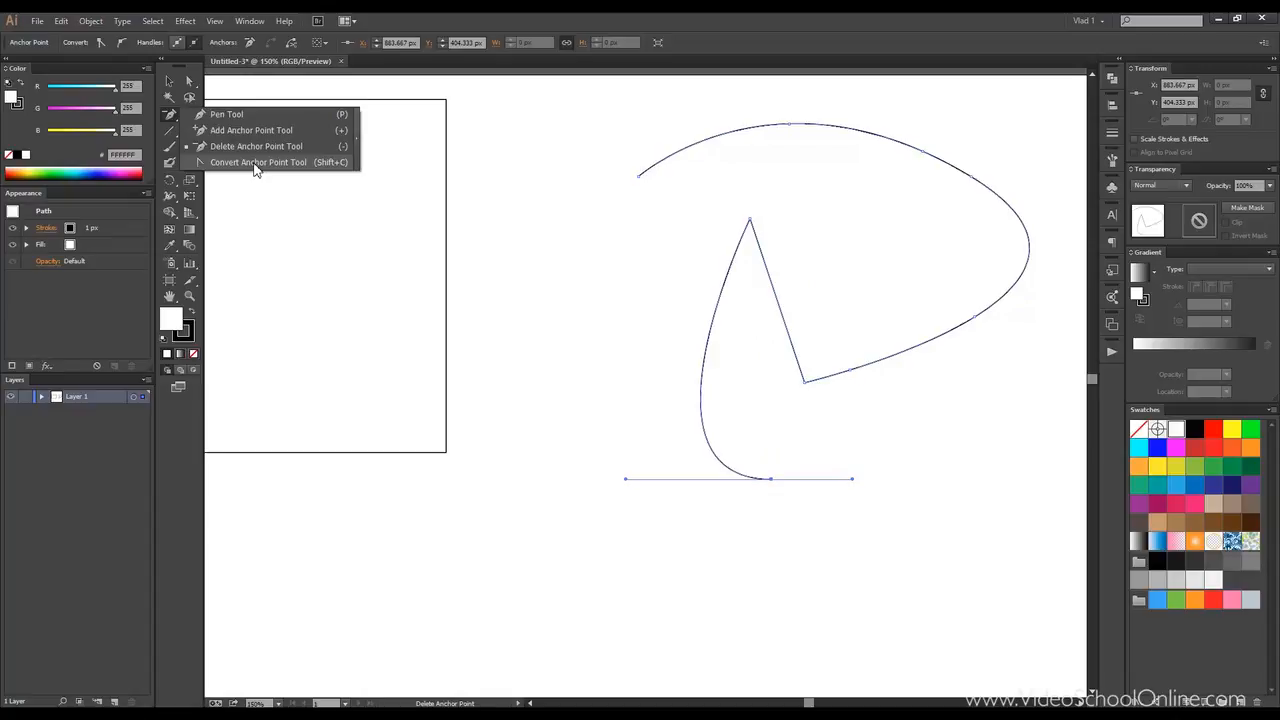
pyautogui.click(254, 162)
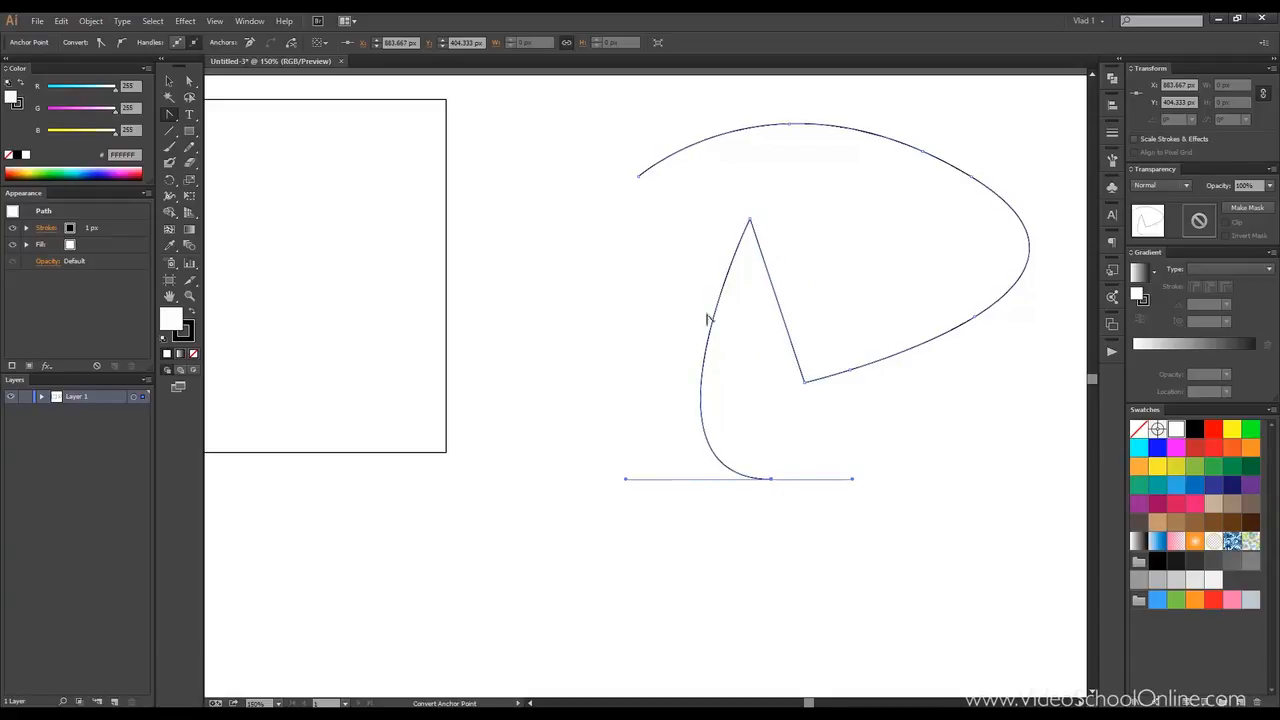
pyautogui.click(751, 220)
pyautogui.hotkey('shift', 'c')
pyautogui.moveTo(751, 220); pyautogui.dragTo(543, 231)
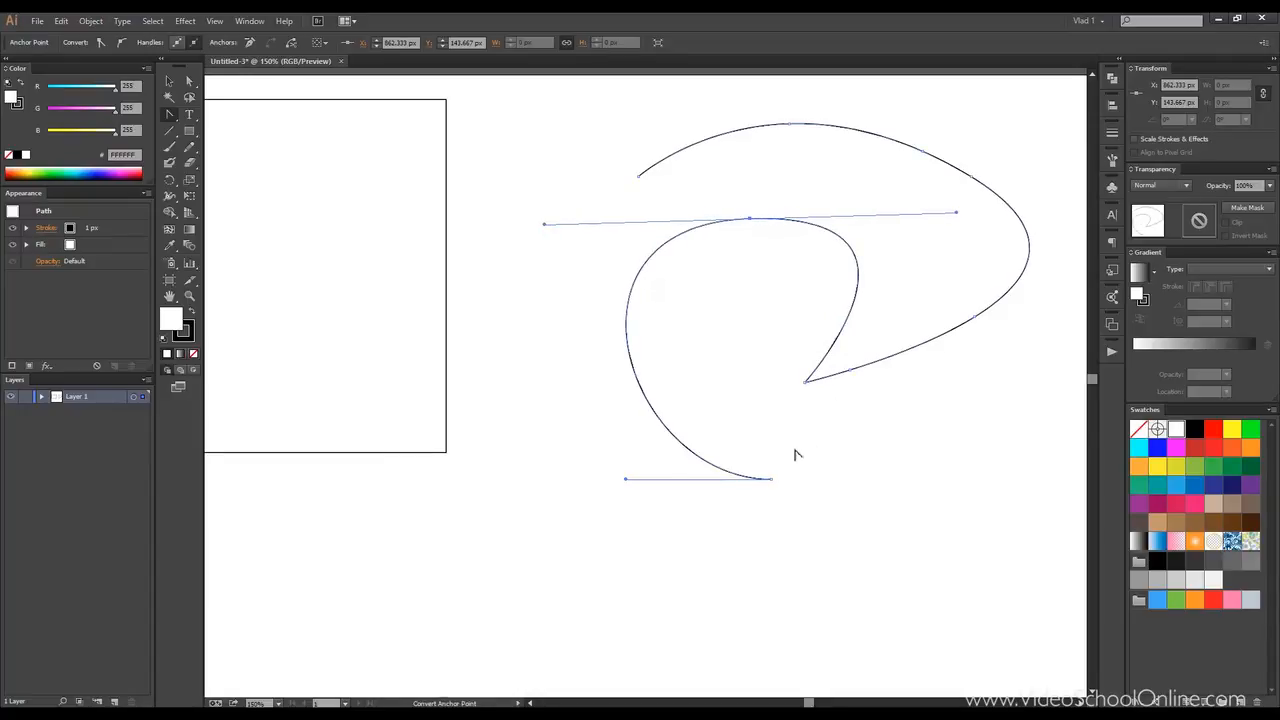
# - Give the lower inner anchor diagonal curve handles, and convert its neighbour on the outer curve and the inner peak to corner points
pyautogui.click(806, 383)
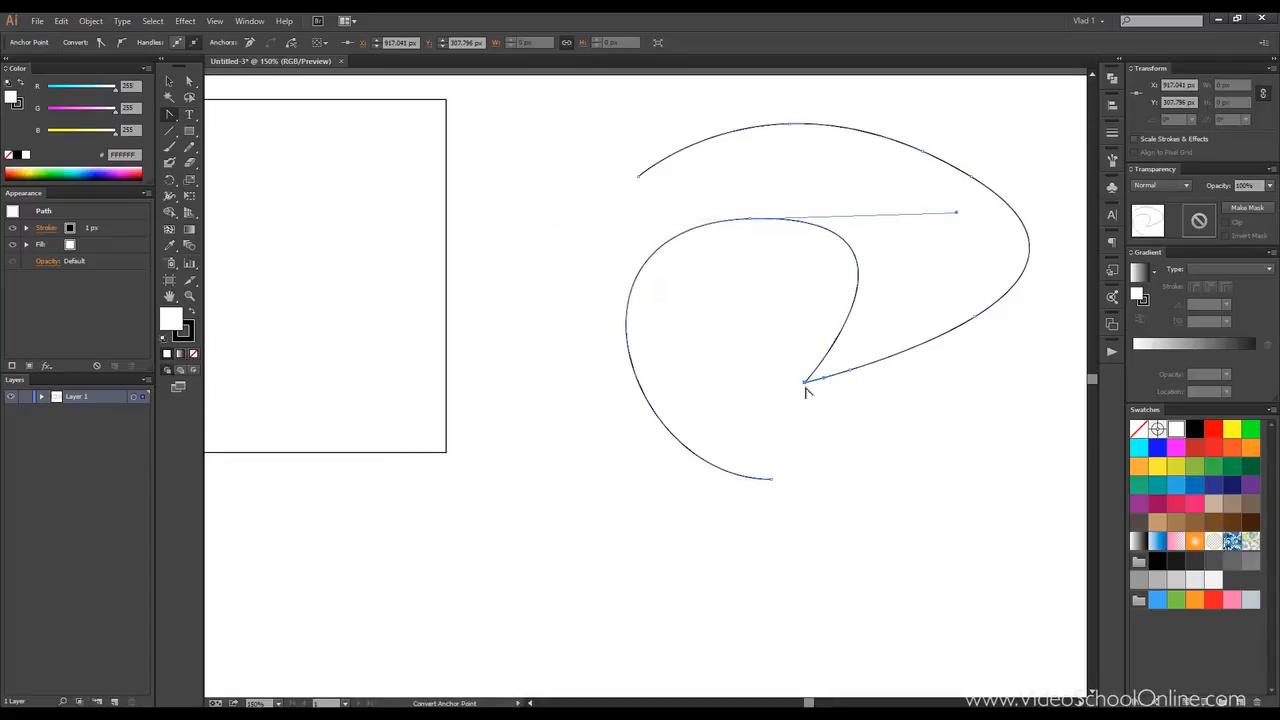
pyautogui.moveTo(806, 383); pyautogui.dragTo(682, 292)
pyautogui.click(851, 373)
pyautogui.moveTo(748, 222); pyautogui.dragTo(752, 225)
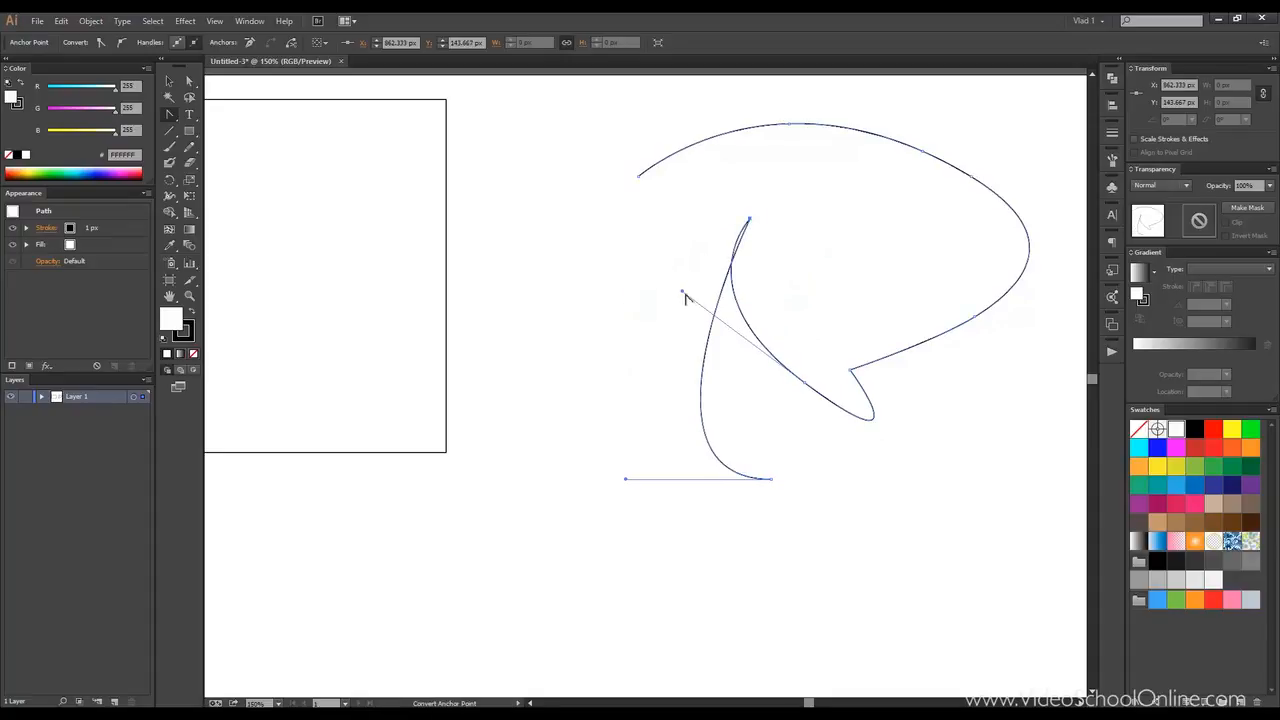
# - Round the inner peak with shorter, nearly level handles, then reset the lower inner anchor and pull out new diagonal handles
pyautogui.moveTo(686, 296); pyautogui.dragTo(807, 259)
pyautogui.click(751, 220)
pyautogui.moveTo(751, 216); pyautogui.dragTo(782, 227)
pyautogui.click(751, 219)
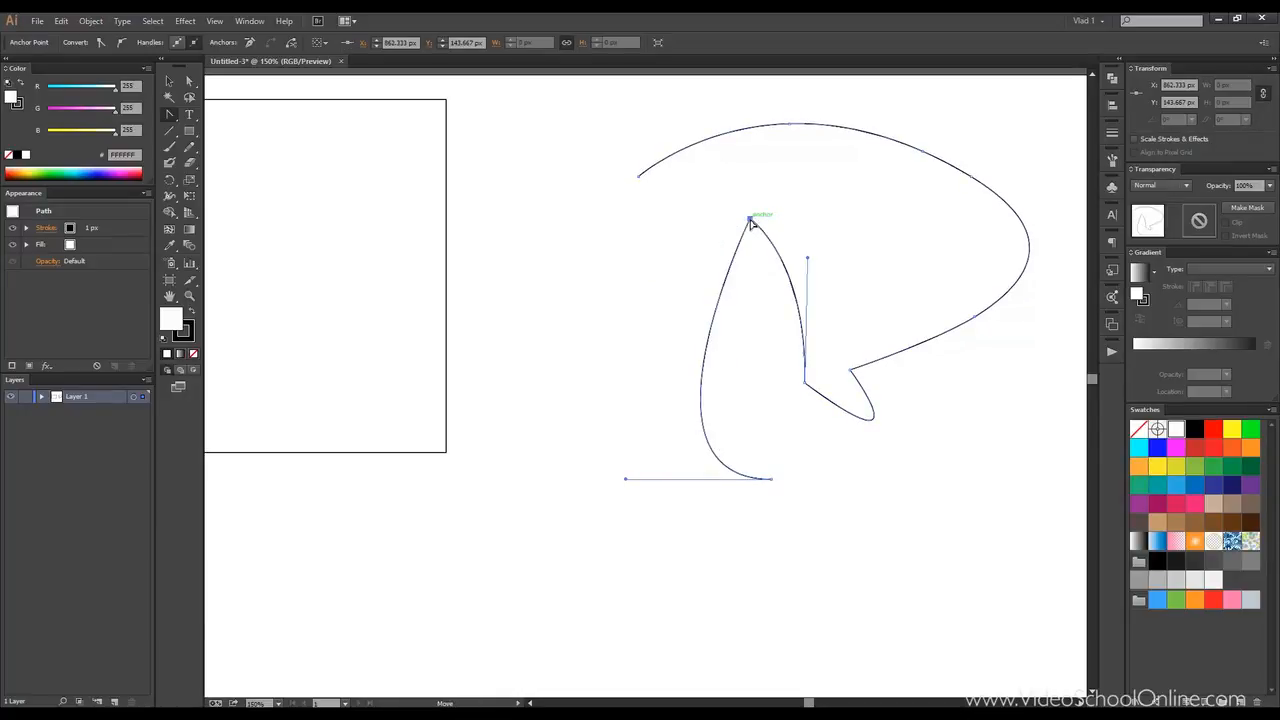
pyautogui.moveTo(751, 219); pyautogui.dragTo(645, 223)
pyautogui.click(806, 381)
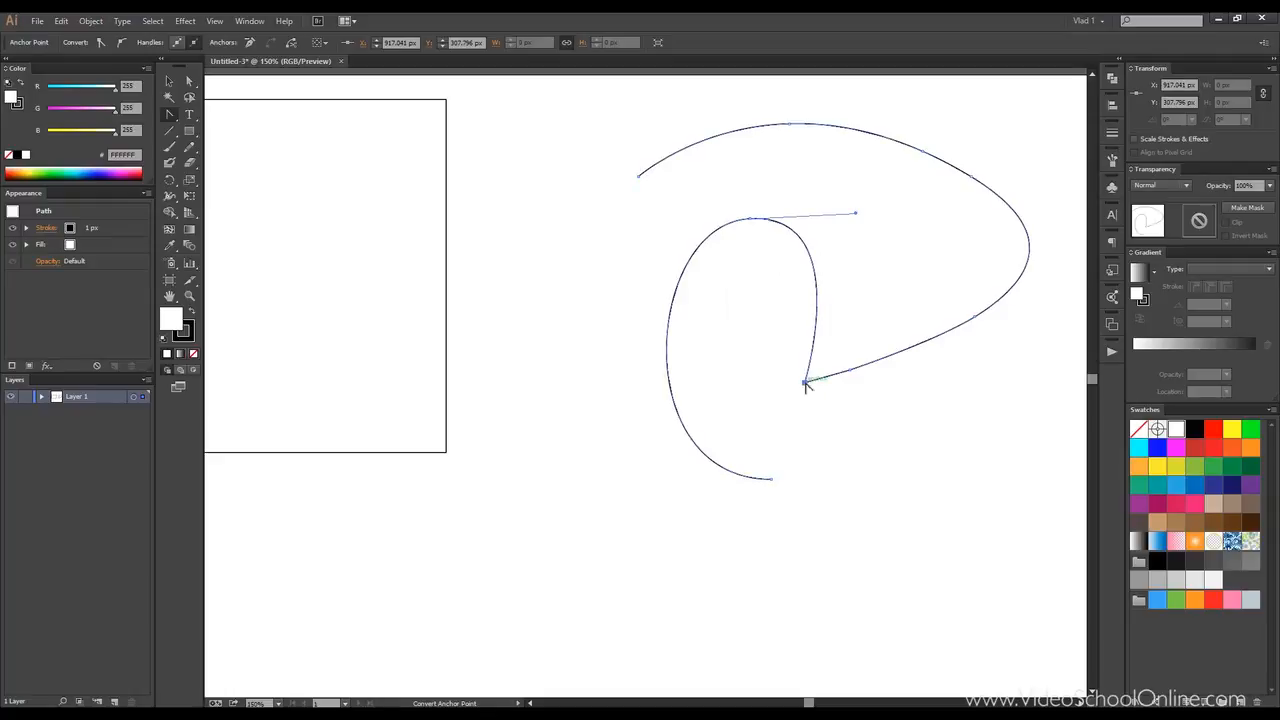
pyautogui.moveTo(805, 387); pyautogui.dragTo(736, 312)
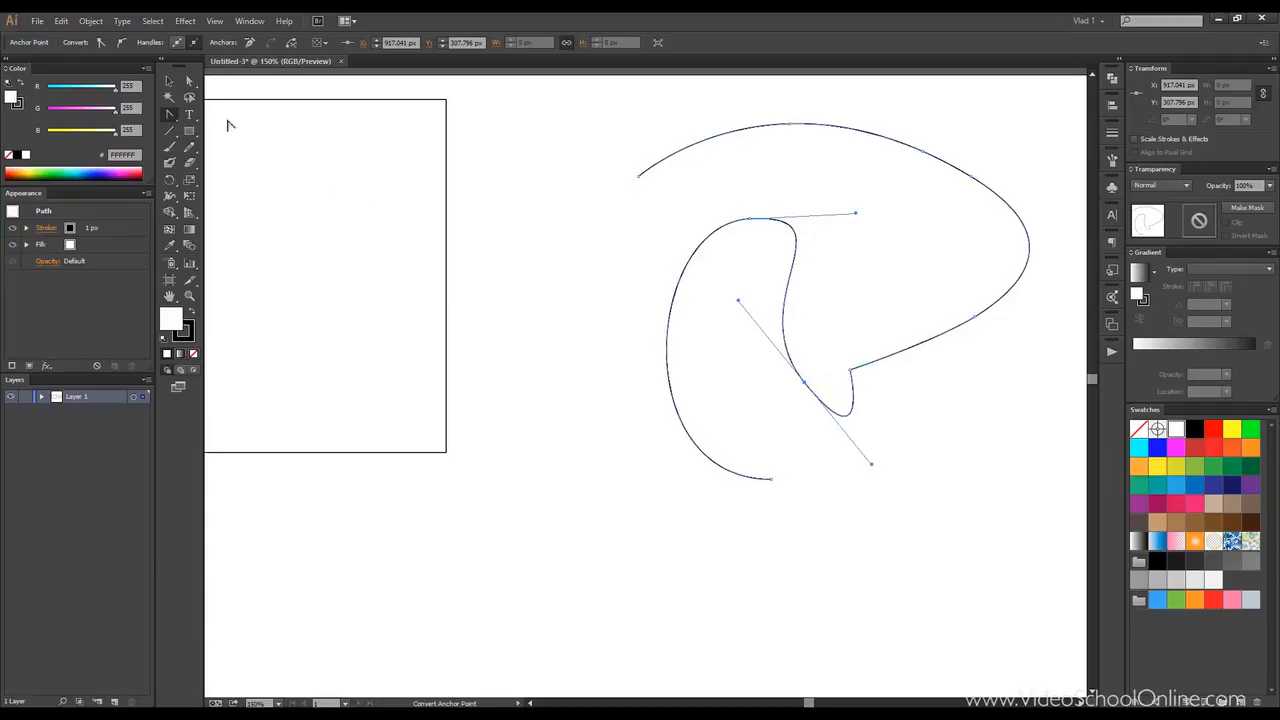
# - Draw an open, straight-sided inverted V with the Pen tool between the artboard and the curved path
pyautogui.moveTo(173, 120); pyautogui.dragTo(218, 115)
pyautogui.click(510, 453)
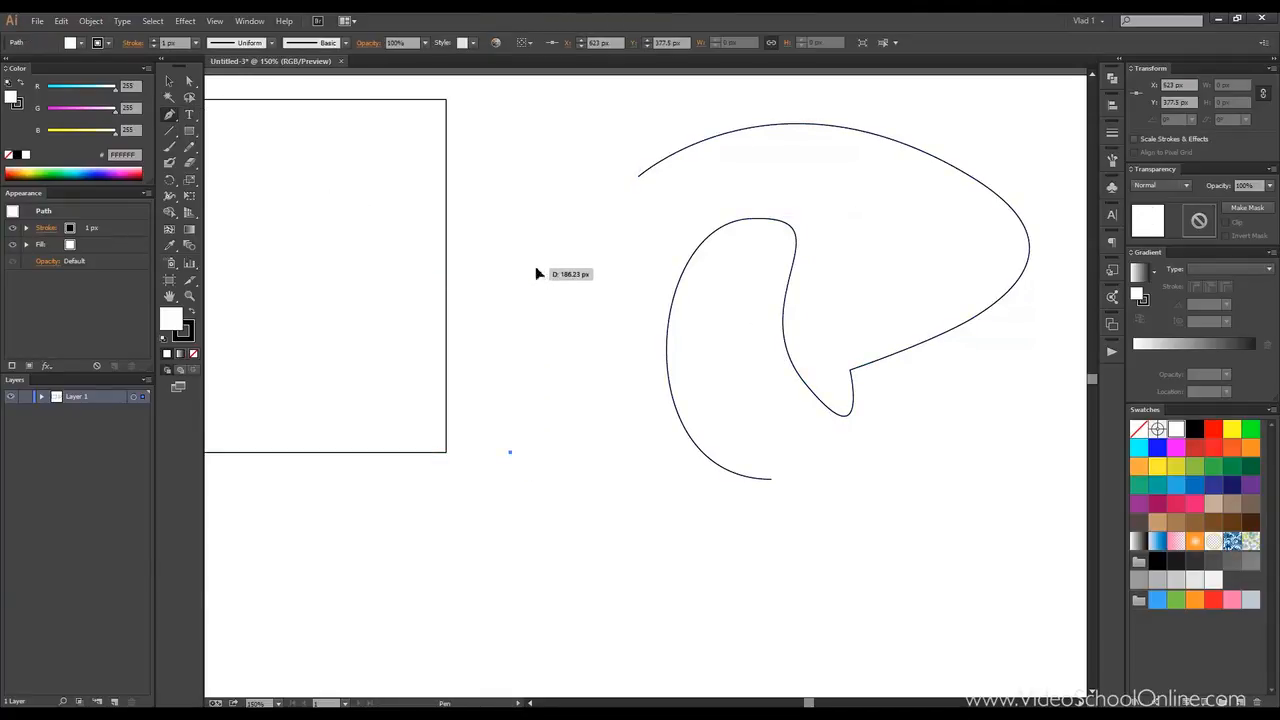
pyautogui.click(535, 268)
pyautogui.click(600, 452)
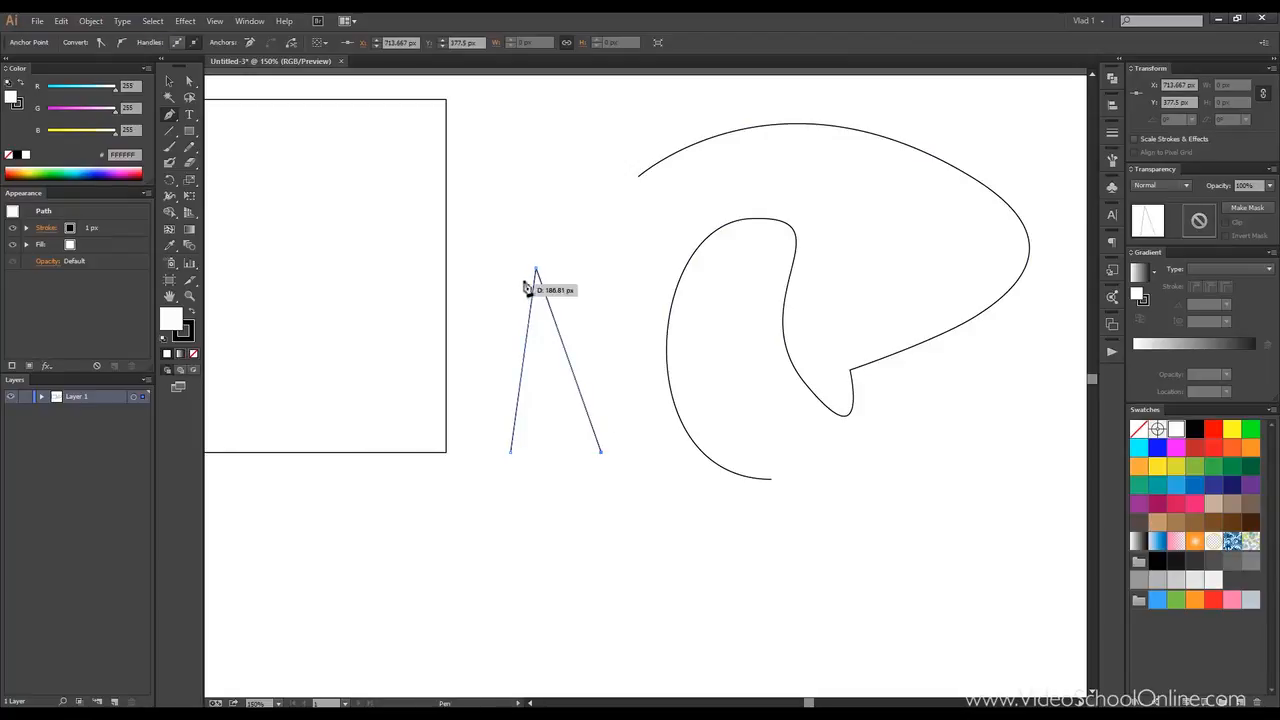
# - Round the inverted V's peak with level handles, then convert it back to a sharp corner and deselect the path
pyautogui.moveTo(168, 120); pyautogui.dragTo(221, 166)
pyautogui.moveTo(544, 269); pyautogui.dragTo(626, 266)
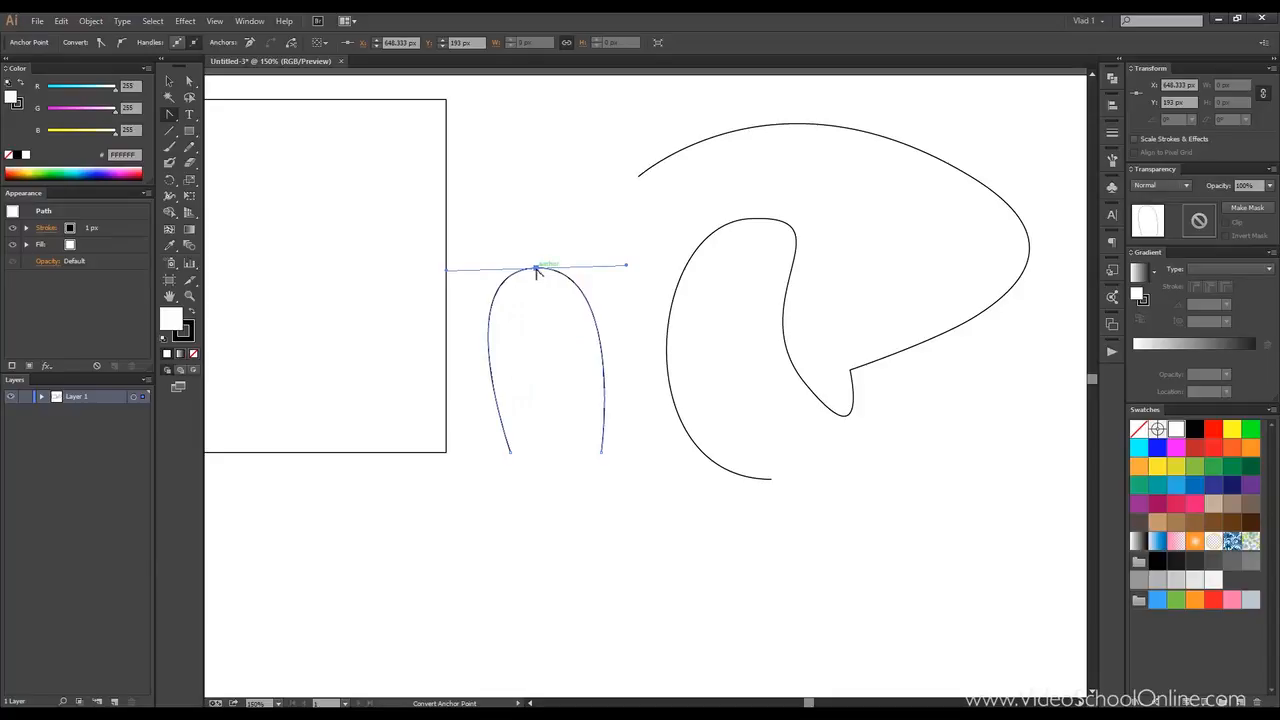
pyautogui.click(536, 269)
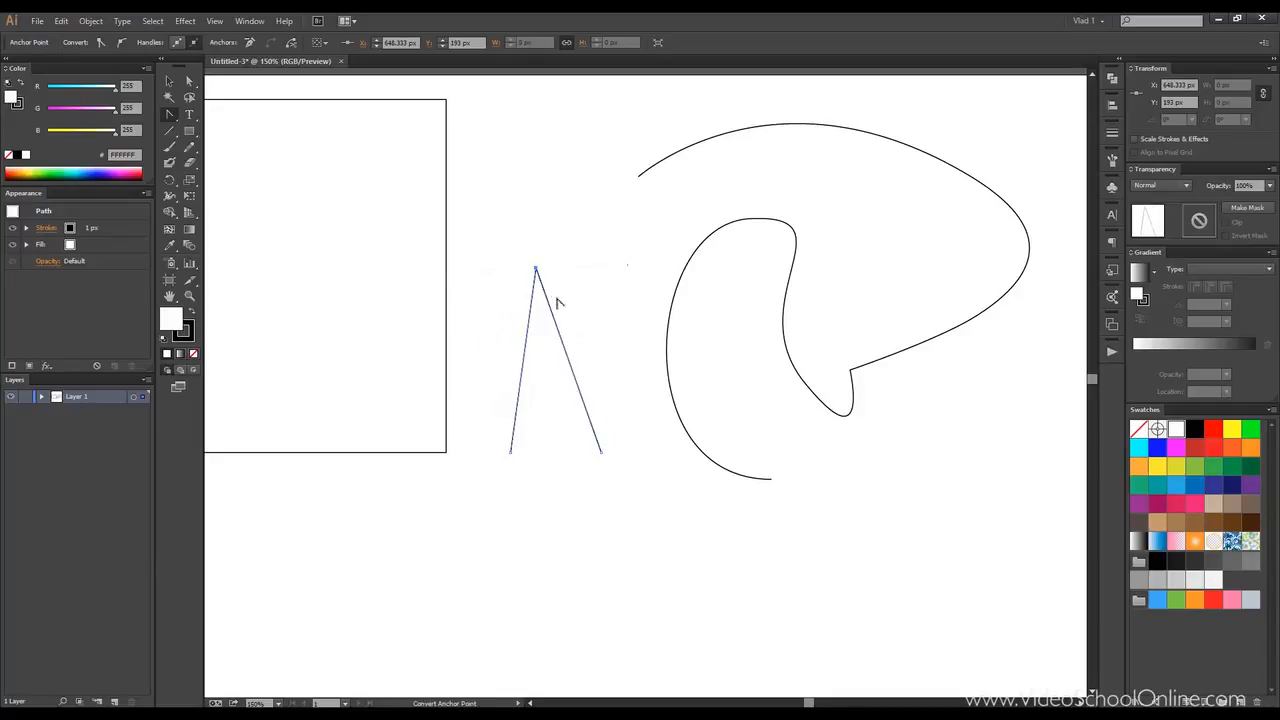
pyautogui.click(170, 82)
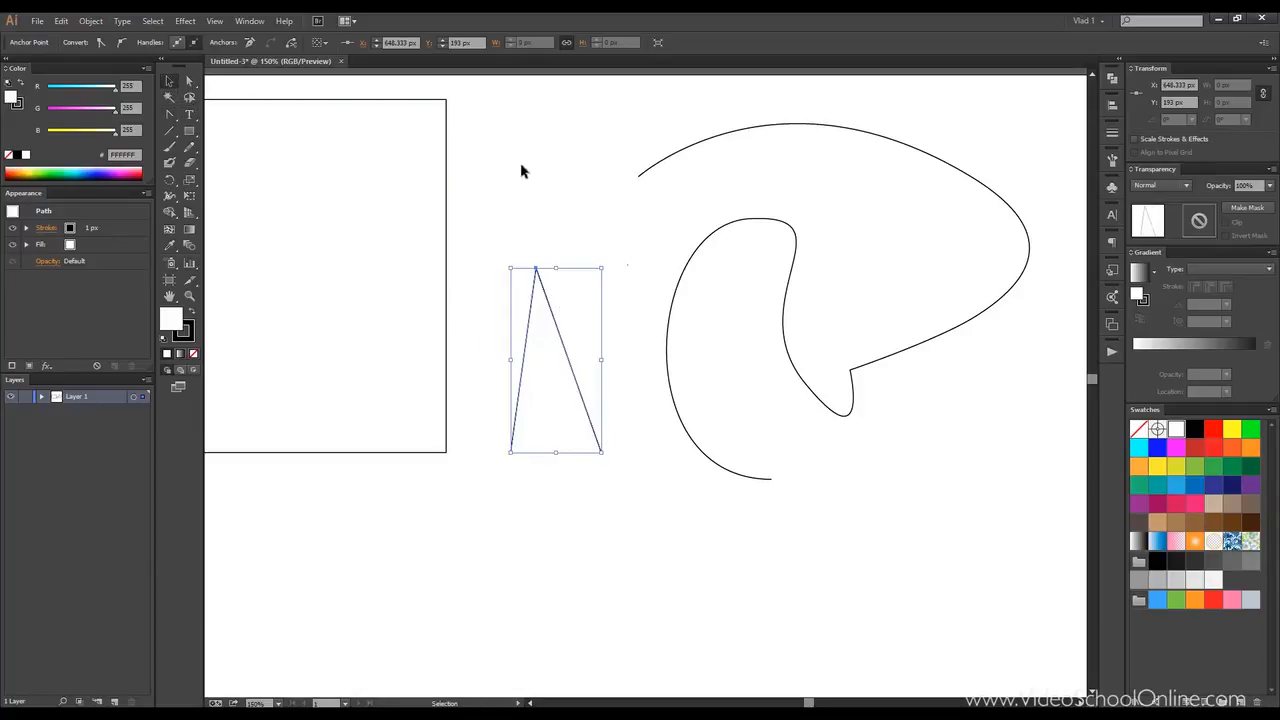
pyautogui.click(518, 169)
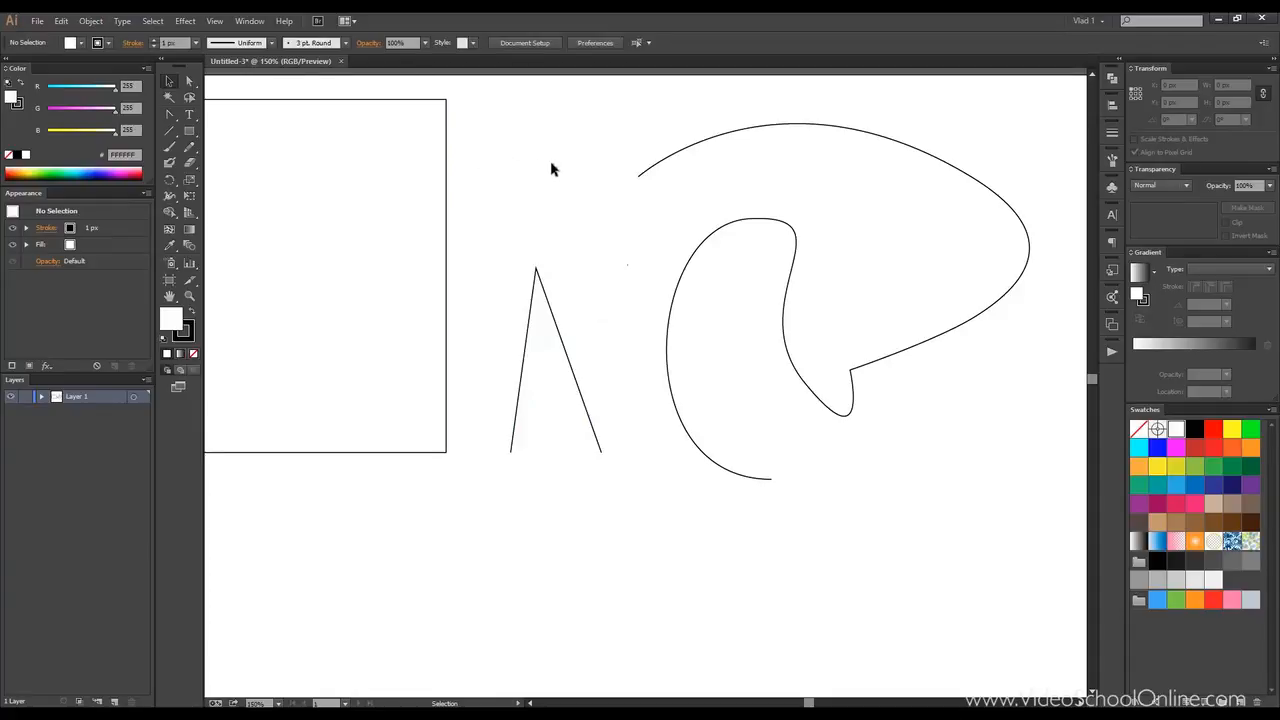
# - Convert the curved path's inner peak to a corner and swing the lower inner anchor's upper handle down to the lower left independently
pyautogui.moveTo(548, 165); pyautogui.dragTo(493, 166)
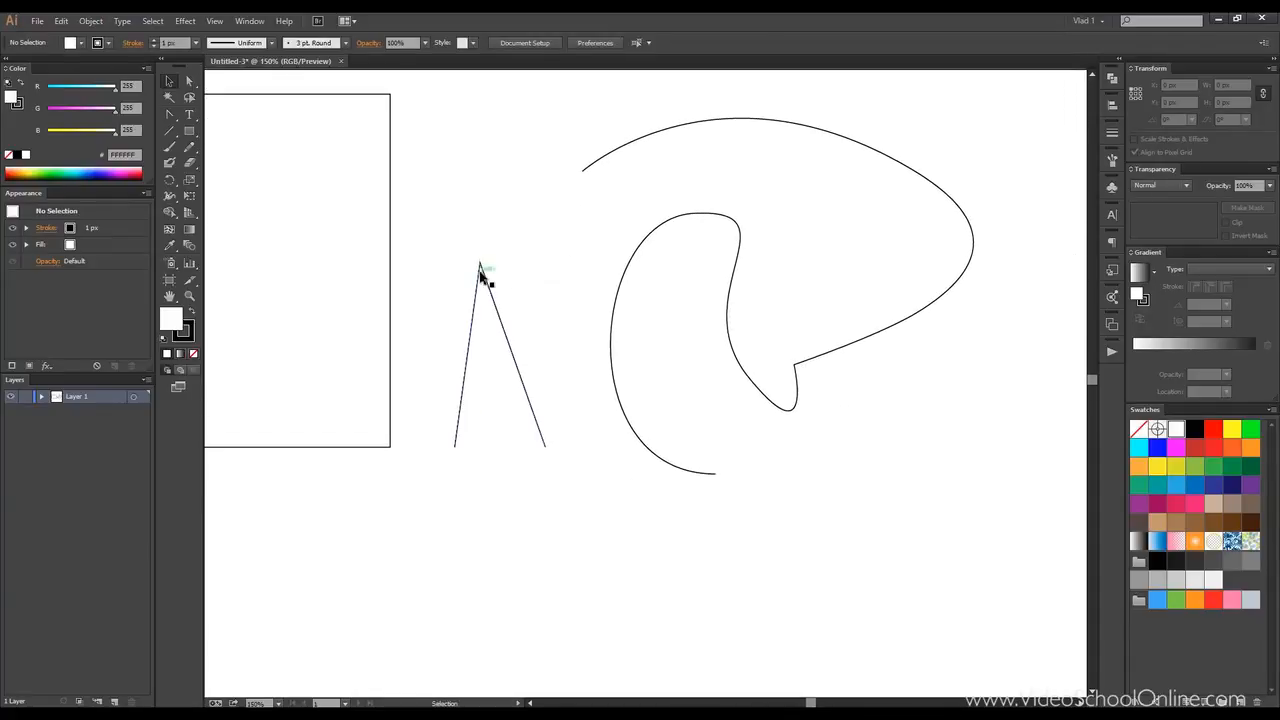
pyautogui.click(703, 219)
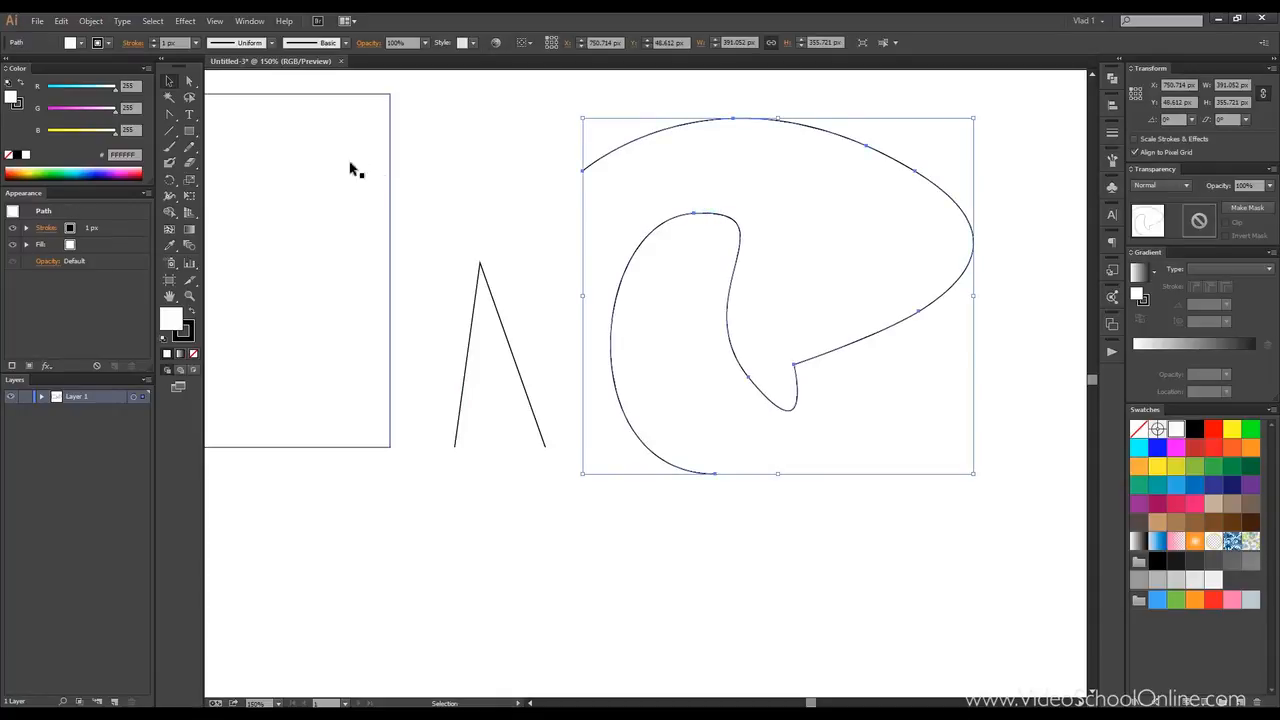
pyautogui.click(170, 115)
pyautogui.click(694, 216)
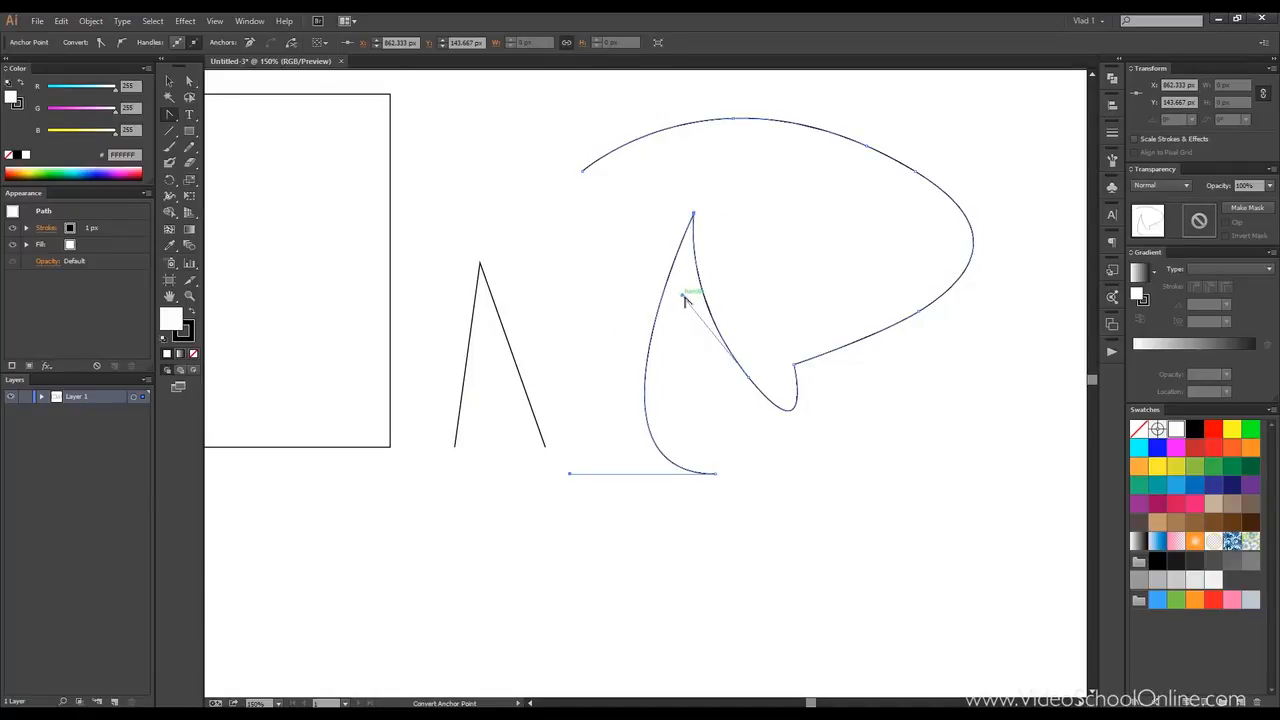
pyautogui.moveTo(683, 300); pyautogui.dragTo(562, 533)
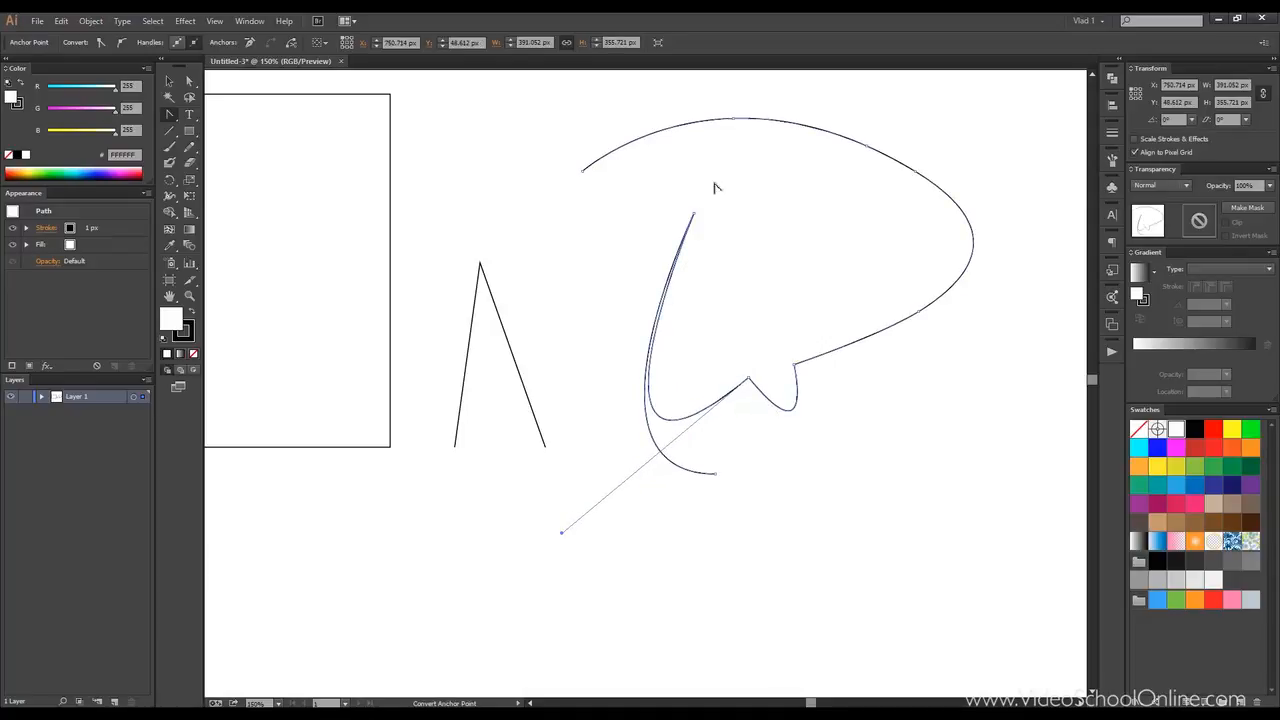
# - Smooth the inner peak again, swing the lower inner anchor's handle out to its upper left to bend the inner curve, and deselect the path
pyautogui.moveTo(692, 216); pyautogui.dragTo(605, 204)
pyautogui.moveTo(571, 520); pyautogui.dragTo(825, 231)
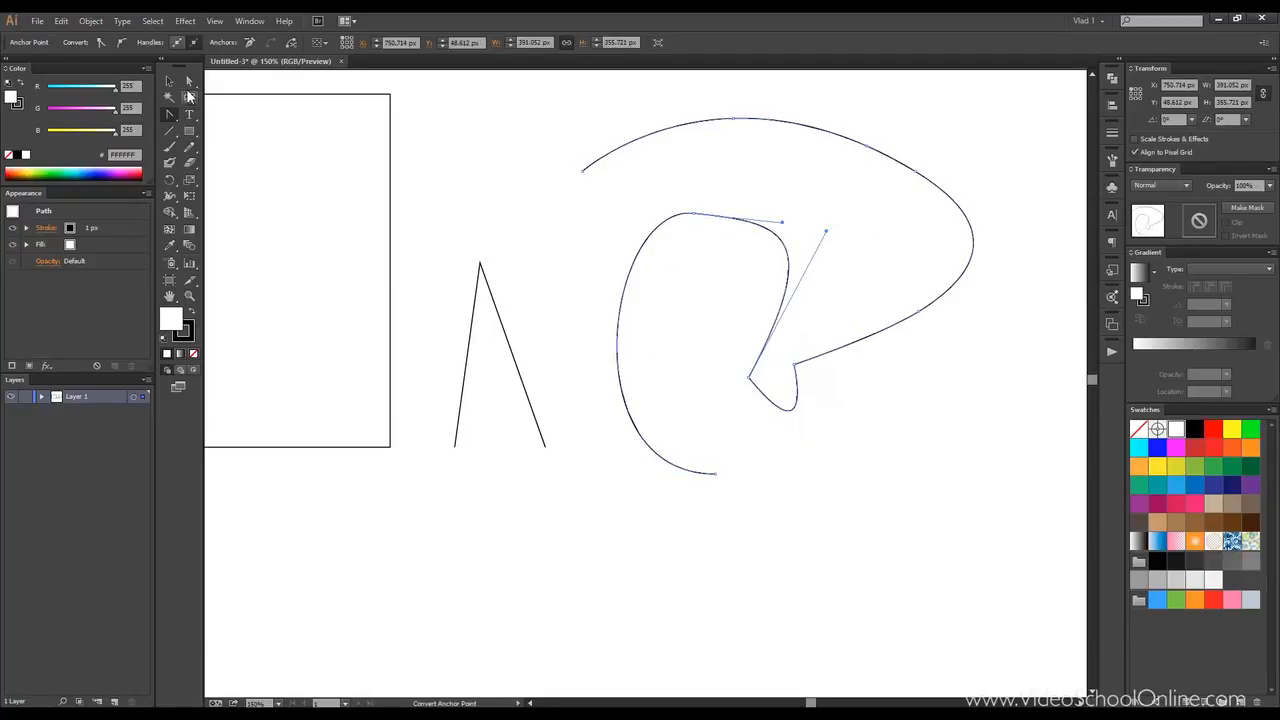
pyautogui.click(189, 86)
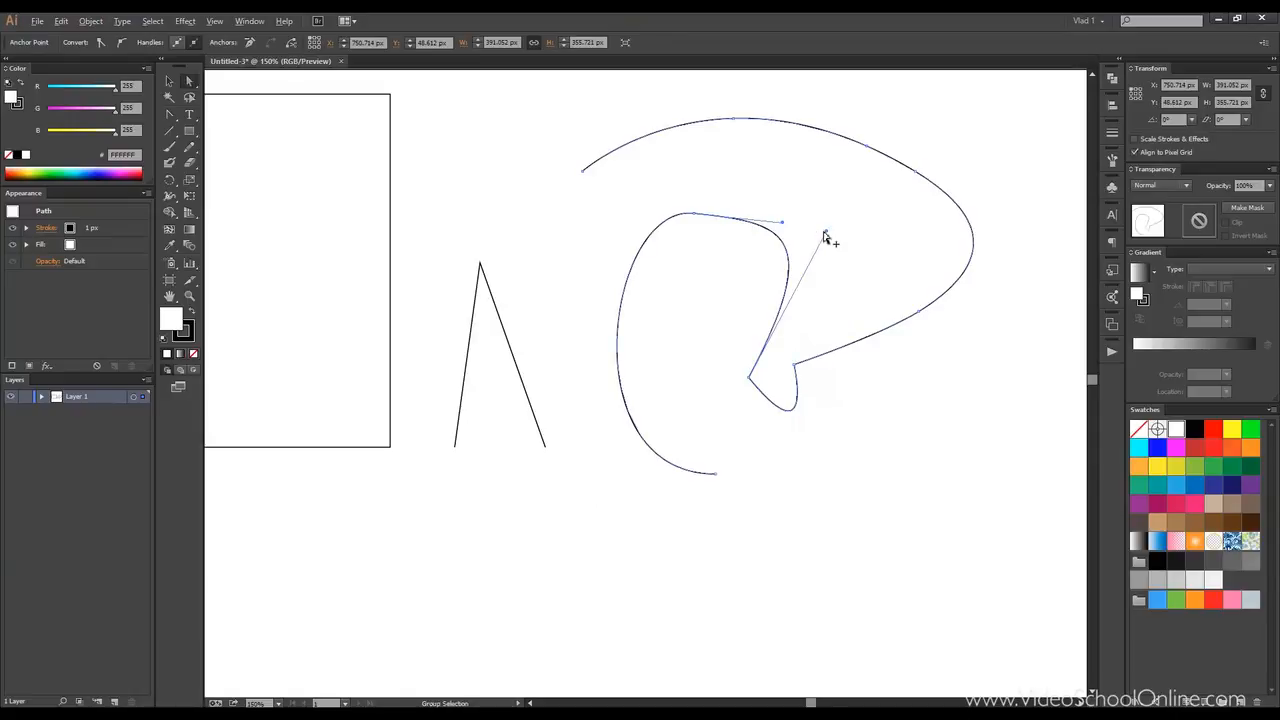
pyautogui.moveTo(826, 236); pyautogui.dragTo(640, 329)
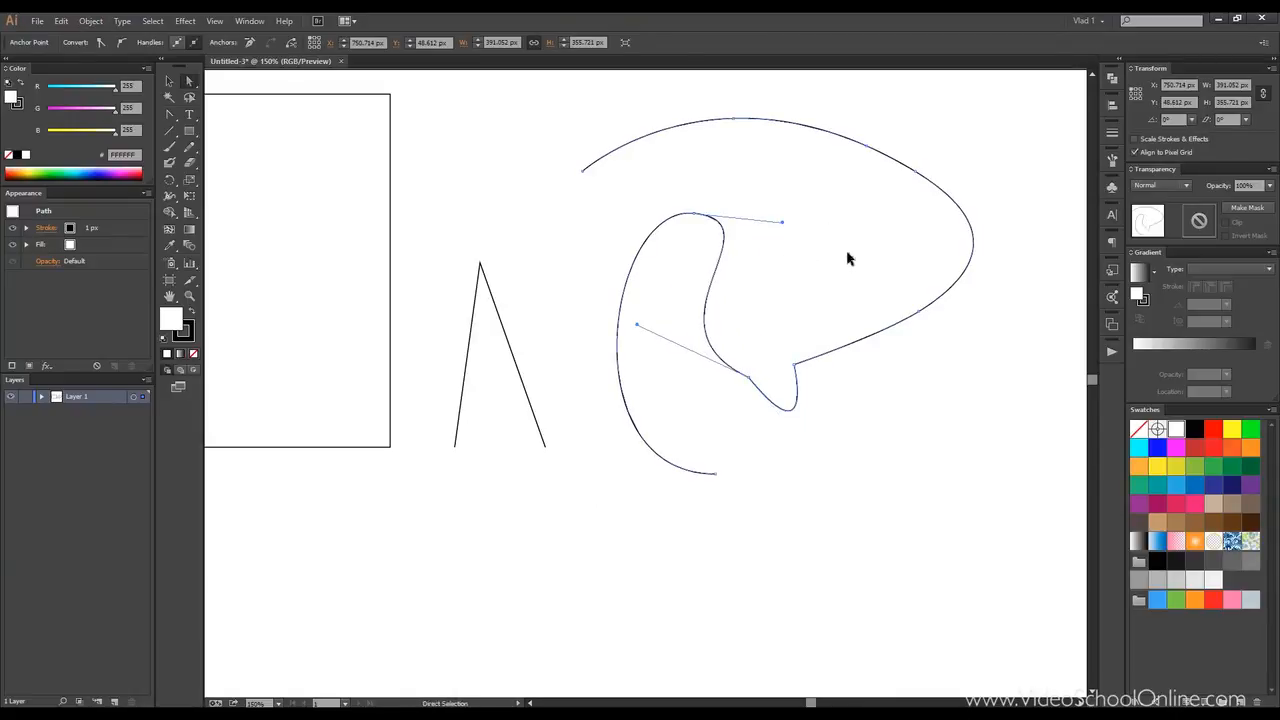
pyautogui.click(846, 254)
pyautogui.click(174, 78)
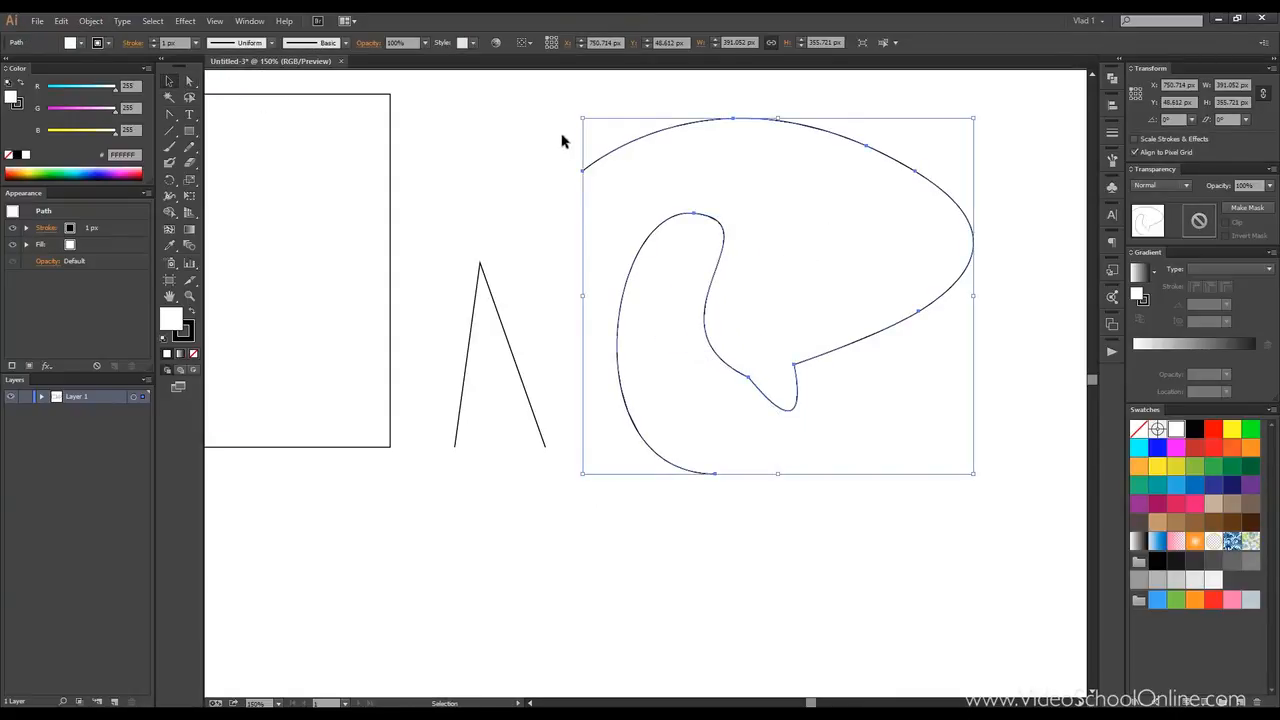
pyautogui.click(534, 131)
pyautogui.hotkey('ctrl', '-')
pyautogui.hotkey('ctrl', '1')
pyautogui.moveTo(521, 131)
pyautogui.mouseDown()
pyautogui.moveTo(600, 157)
pyautogui.moveTo(643, 143)
pyautogui.moveTo(646, 126)
pyautogui.moveTo(643, 144)
pyautogui.moveTo(603, 117)
pyautogui.moveTo(521, 120)
pyautogui.mouseUp()
pyautogui.scroll(1, 746, 126)
pyautogui.scroll(-1, 746, 126)
pyautogui.scroll(1, 621, 131)
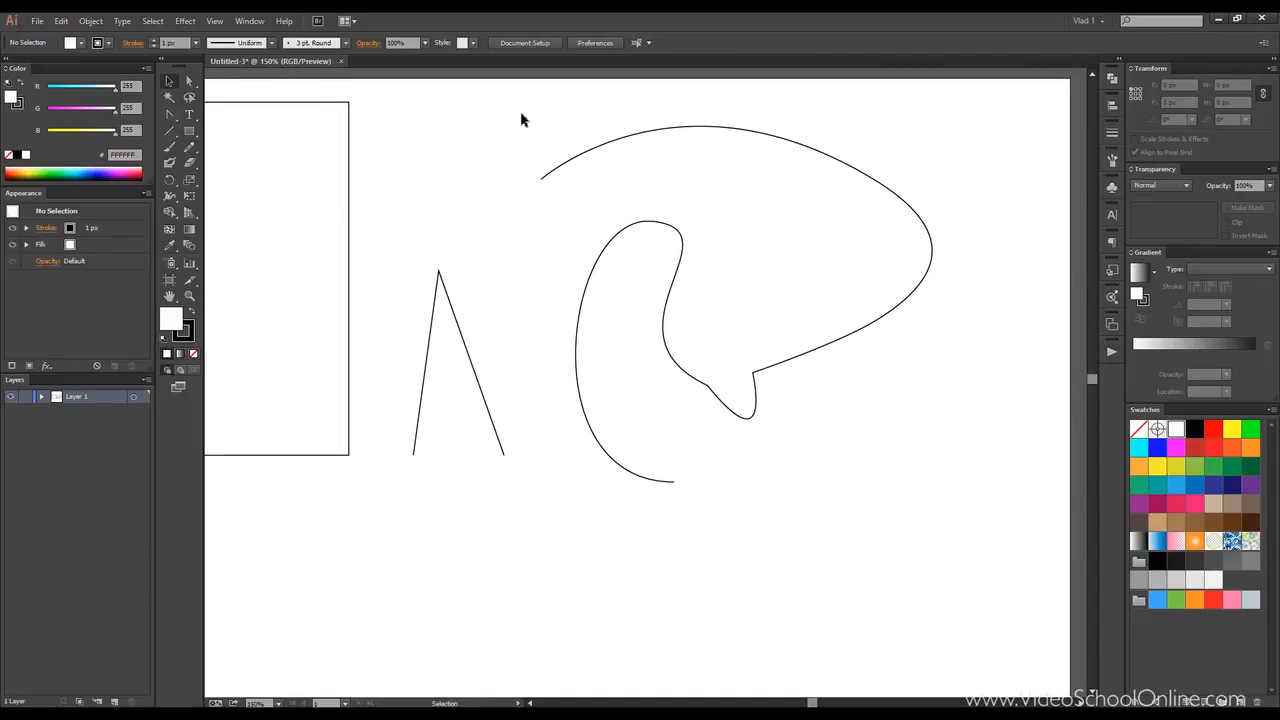